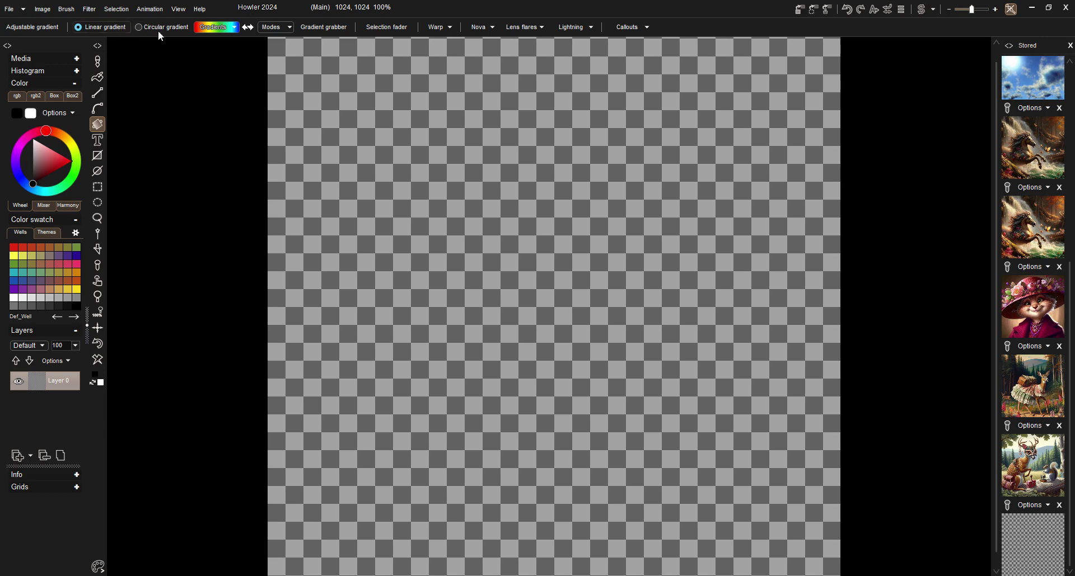
- Try a linear rainbow gradient across the canvas's upper-left corner, undo it, and set the blend mode to Opaque
{"action": "left_click_drag", "start_coordinate": [324, 98], "coordinate": [423, 128]}
{"action": "left_click", "coordinate": [287, 23]}
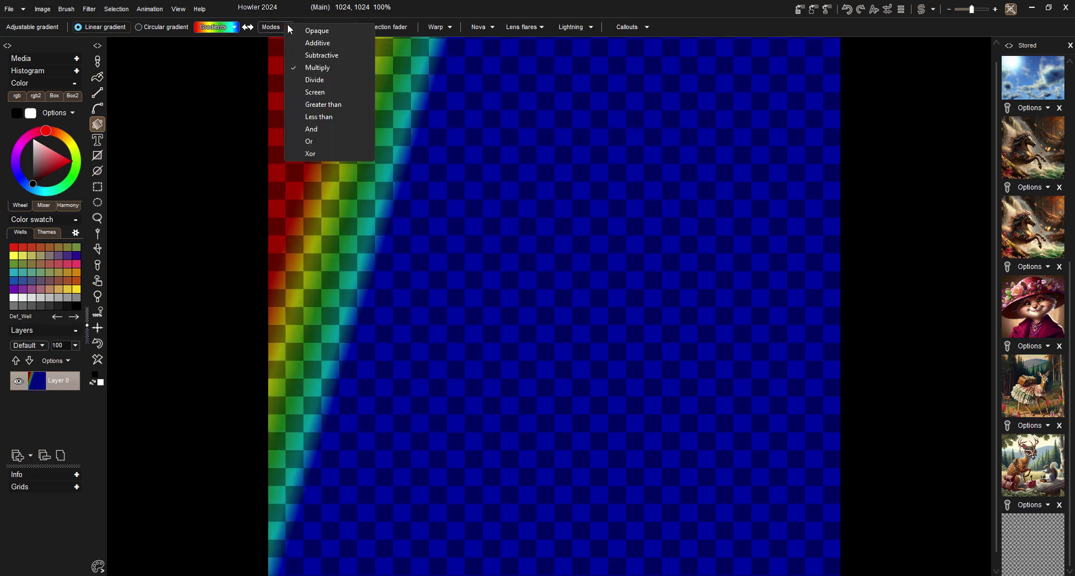
{"action": "left_click", "coordinate": [292, 31]}
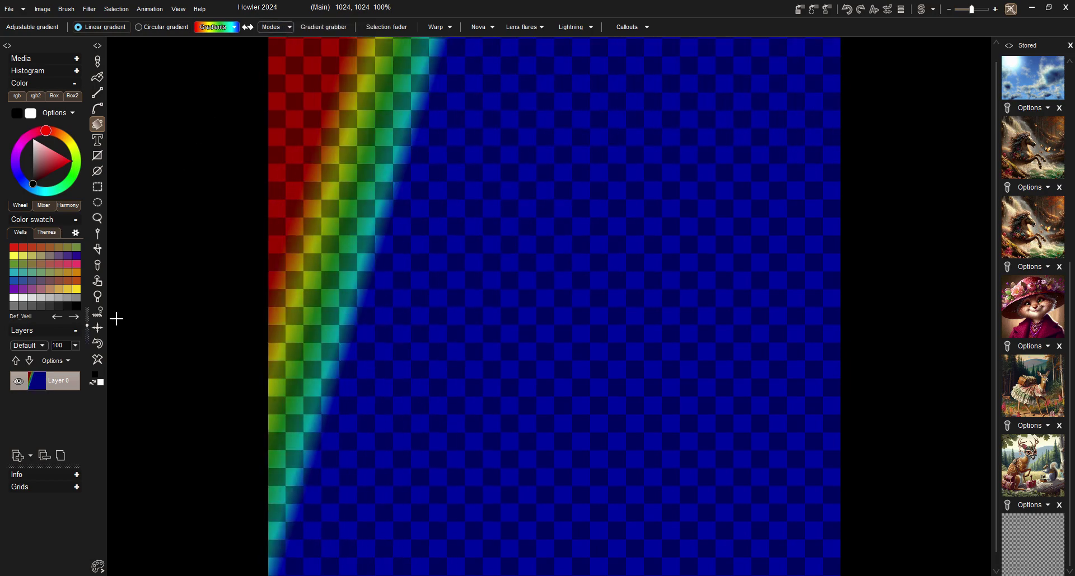
{"action": "left_click", "coordinate": [101, 343]}
- Try an opaque linear rainbow gradient running diagonally up across the canvas, and undo it
{"action": "left_click_drag", "start_coordinate": [386, 319], "coordinate": [590, 127]}
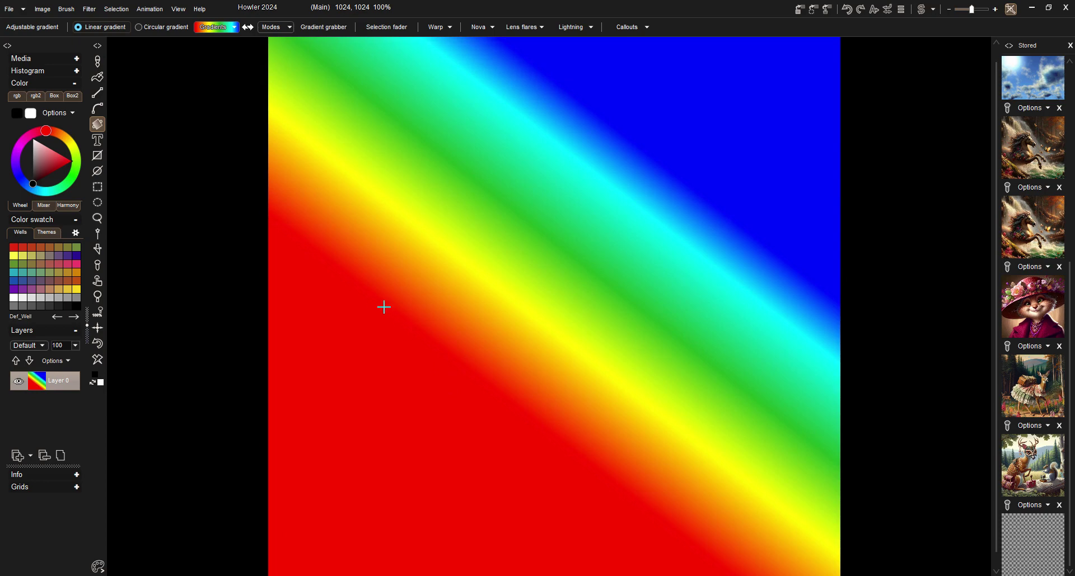
{"action": "left_click", "coordinate": [102, 348]}
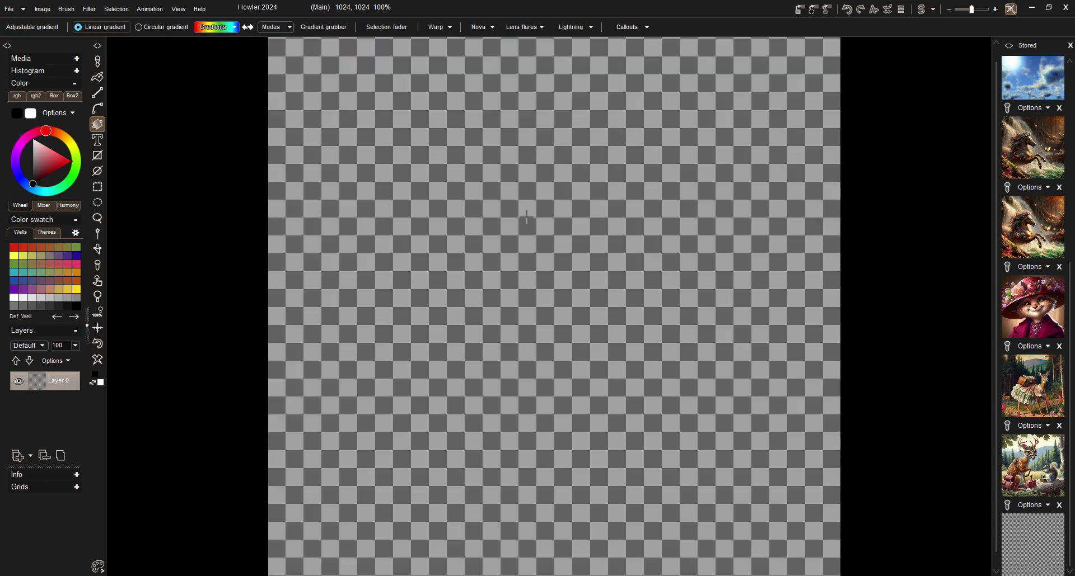
- Switch to the circular gradient, try a large one centred in the canvas's upper half, and undo it
{"action": "left_click", "coordinate": [186, 28]}
{"action": "left_click_drag", "start_coordinate": [494, 181], "coordinate": [691, 338]}
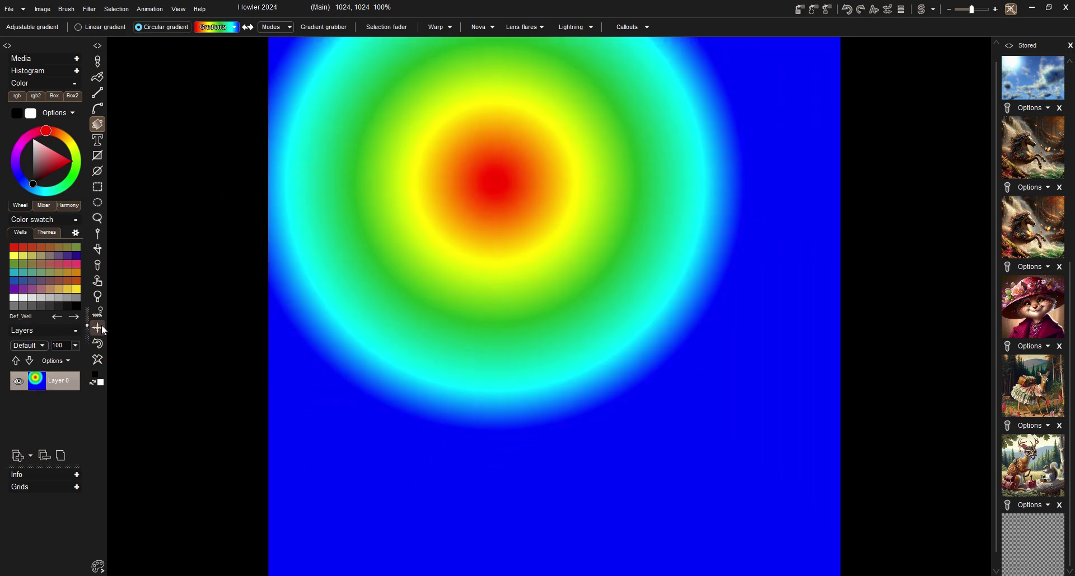
{"action": "left_click", "coordinate": [95, 346]}
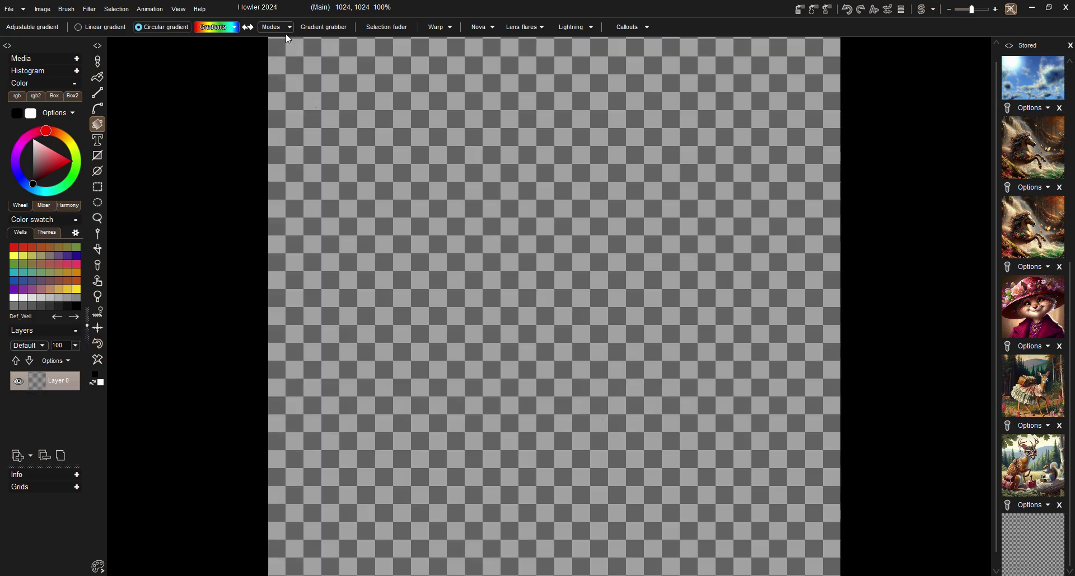
- Try a circular rainbow gradient in Multiply mode near the middle of the canvas, and undo it
{"action": "left_click", "coordinate": [273, 26]}
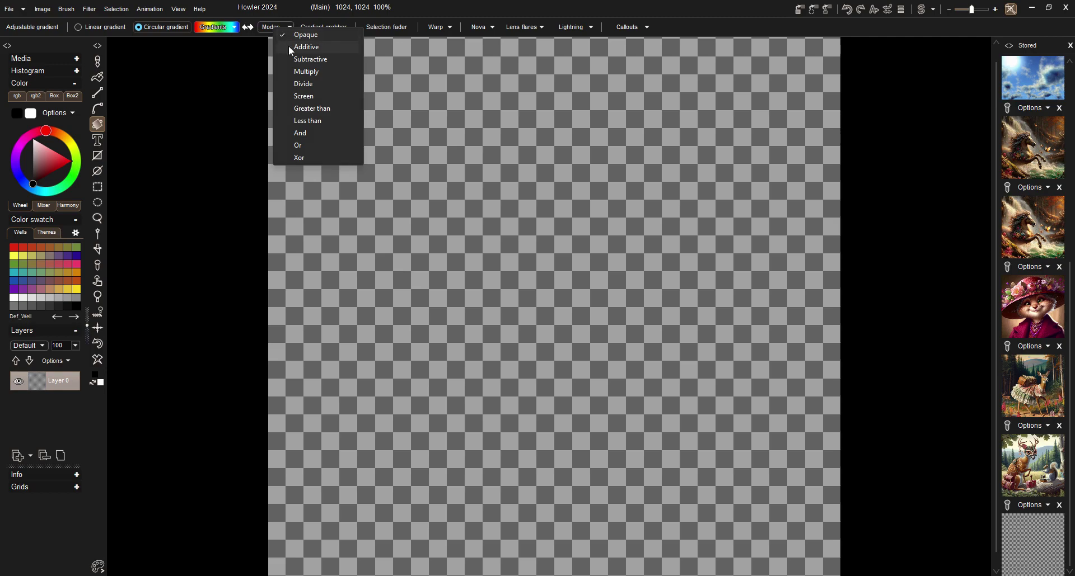
{"action": "left_click", "coordinate": [295, 72]}
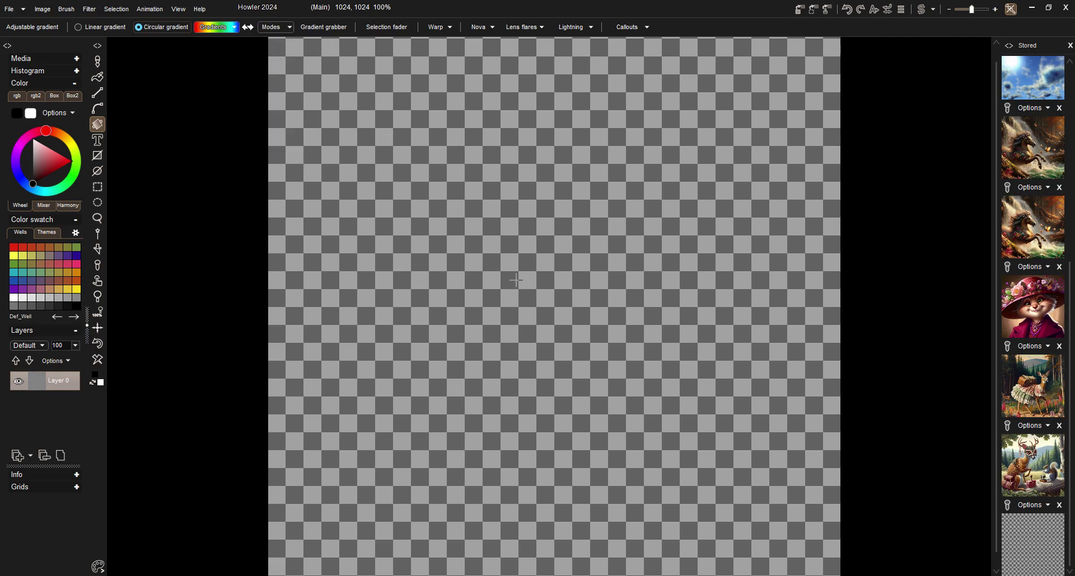
{"action": "left_click_drag", "start_coordinate": [523, 277], "coordinate": [661, 408]}
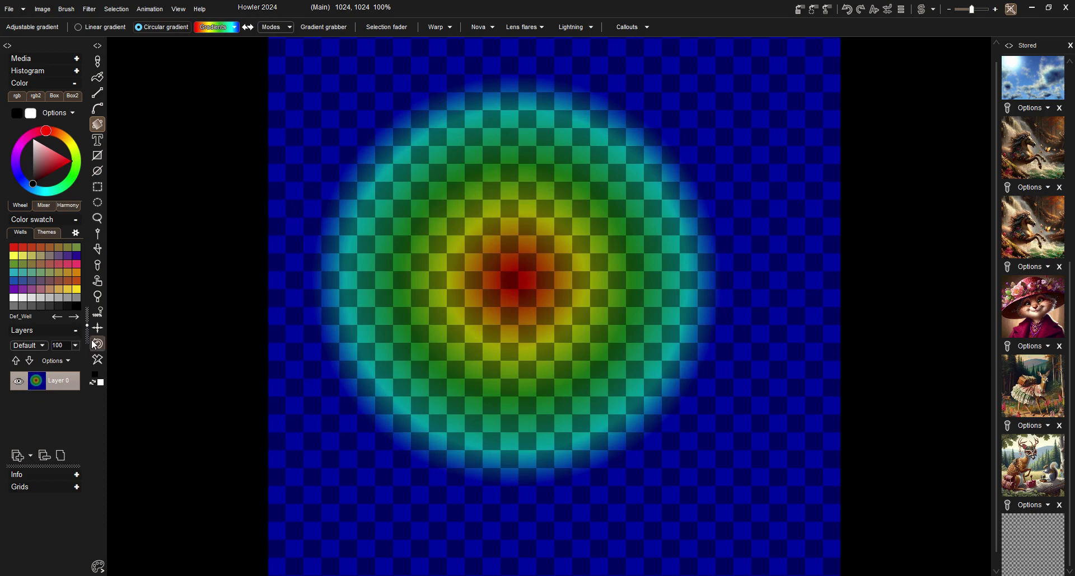
{"action": "key", "text": "ctrl+z"}
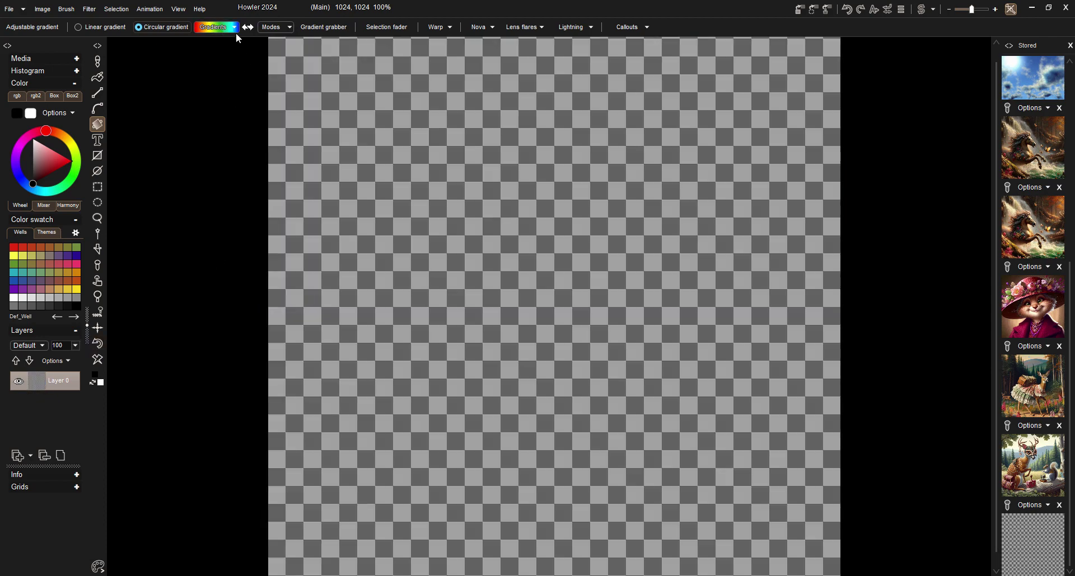
- Set the blend mode to Opaque, try a small circular gradient near the canvas centre, and undo it
{"action": "left_click", "coordinate": [273, 27]}
{"action": "left_click", "coordinate": [289, 36]}
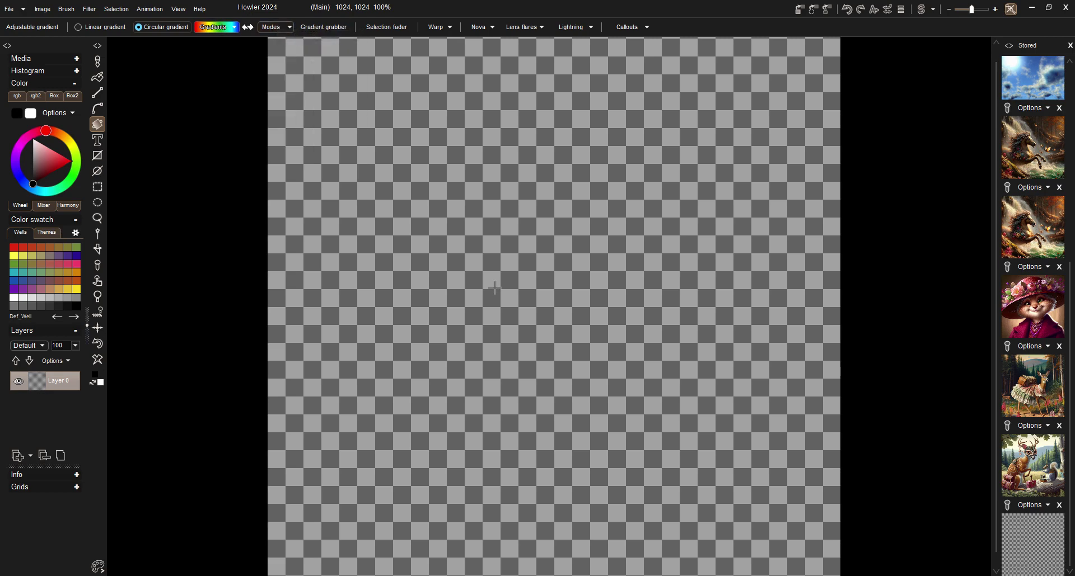
{"action": "left_click_drag", "start_coordinate": [495, 288], "coordinate": [557, 290]}
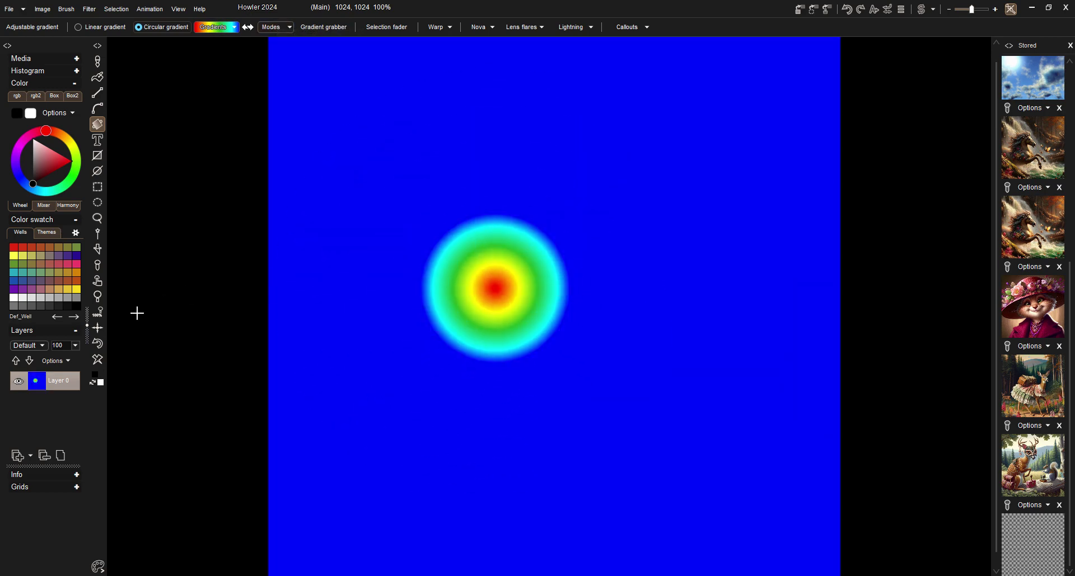
{"action": "left_click", "coordinate": [103, 343]}
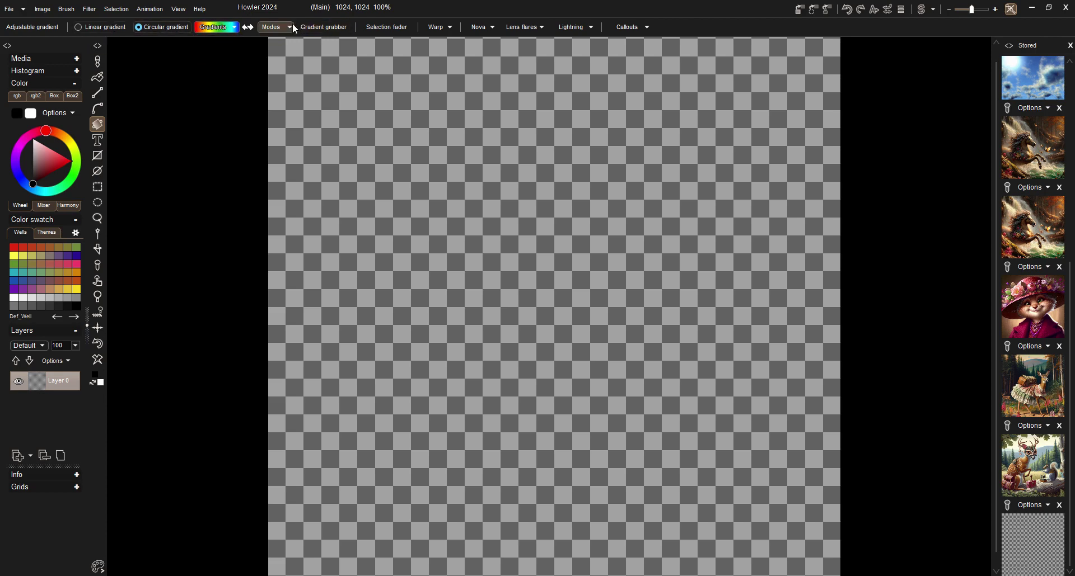
- Browse the library of gradient presets from one end to the other
{"action": "left_click", "coordinate": [214, 27]}
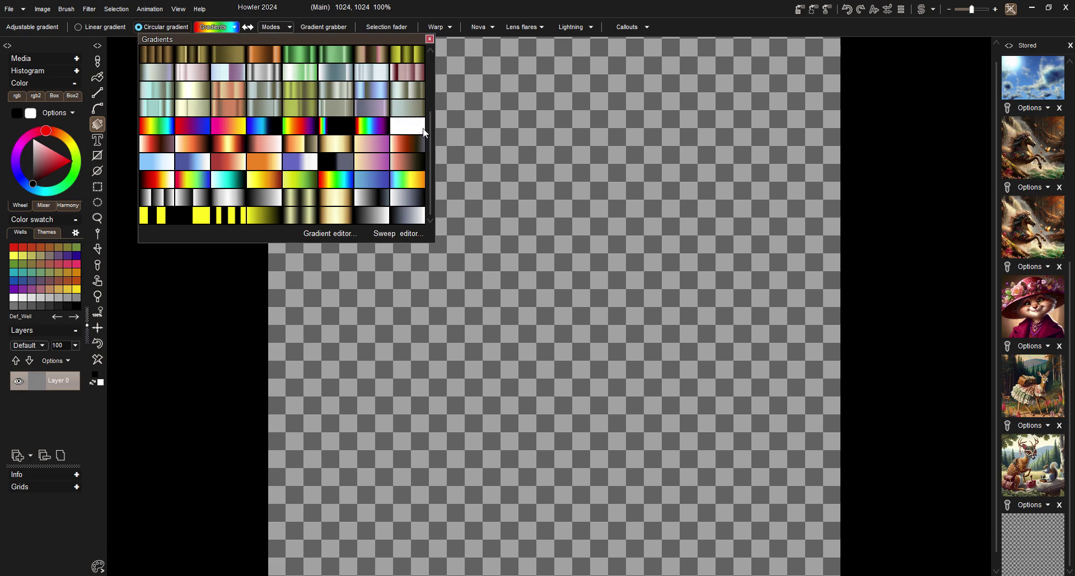
{"action": "scroll", "coordinate": [428, 118], "scroll_direction": "down", "scroll_amount": 1}
{"action": "left_click_drag", "start_coordinate": [428, 119], "coordinate": [435, 62]}
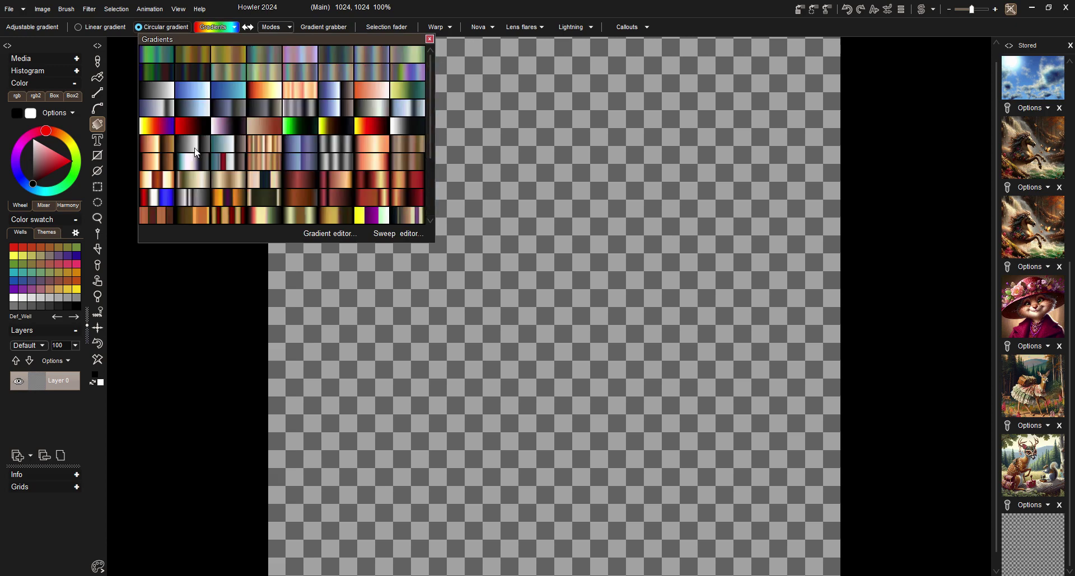
{"action": "left_click_drag", "start_coordinate": [430, 138], "coordinate": [429, 210]}
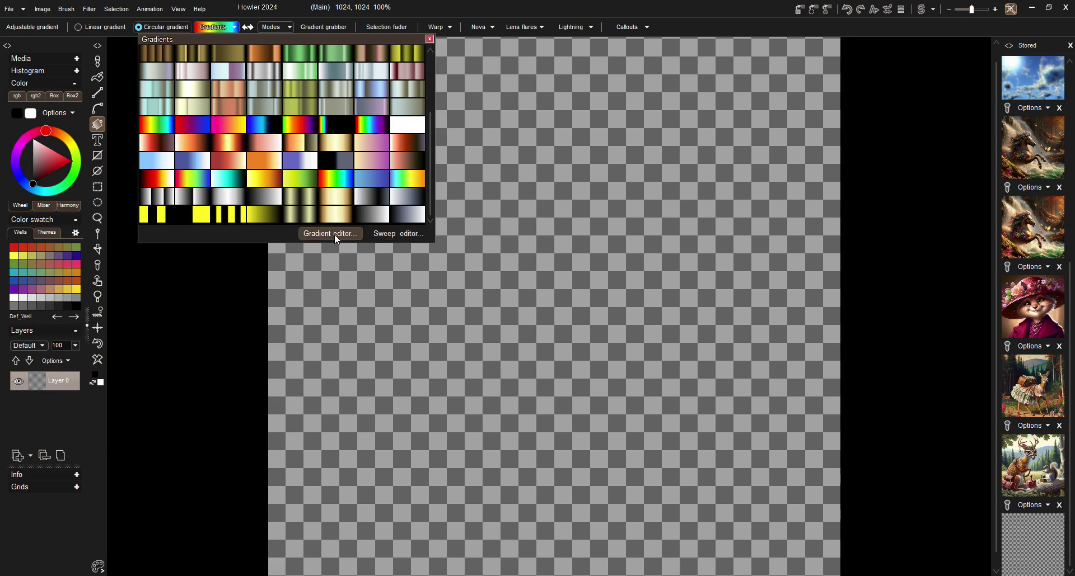
- Open the gradient sweep editor and inspect the Value, Red, Green and Blue channels of the rainbow gradient
{"action": "left_click", "coordinate": [401, 235]}
{"action": "left_click_drag", "start_coordinate": [546, 237], "coordinate": [384, 133]}
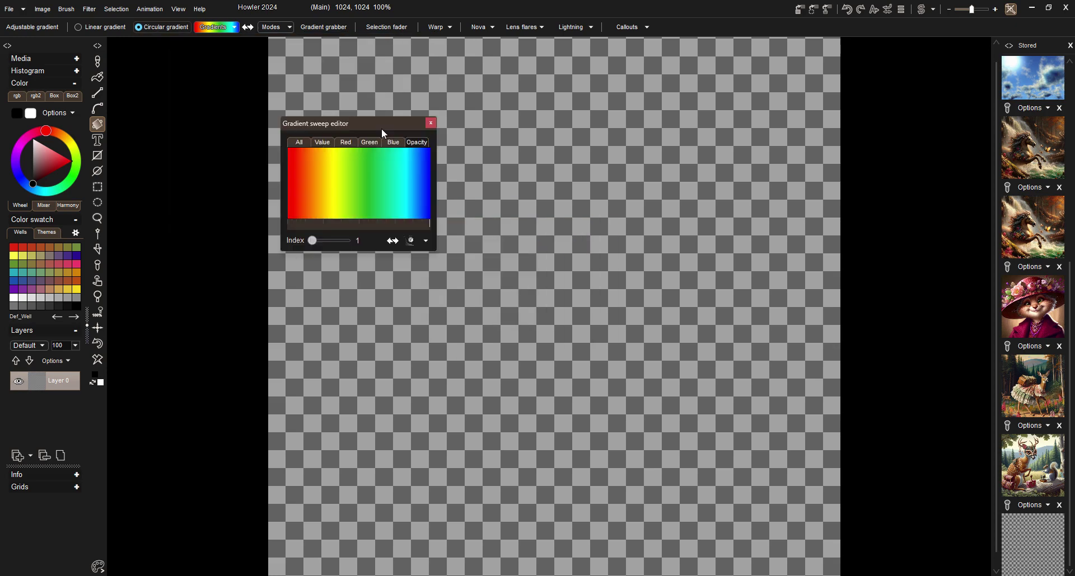
{"action": "left_click", "coordinate": [323, 143]}
{"action": "left_click", "coordinate": [346, 142]}
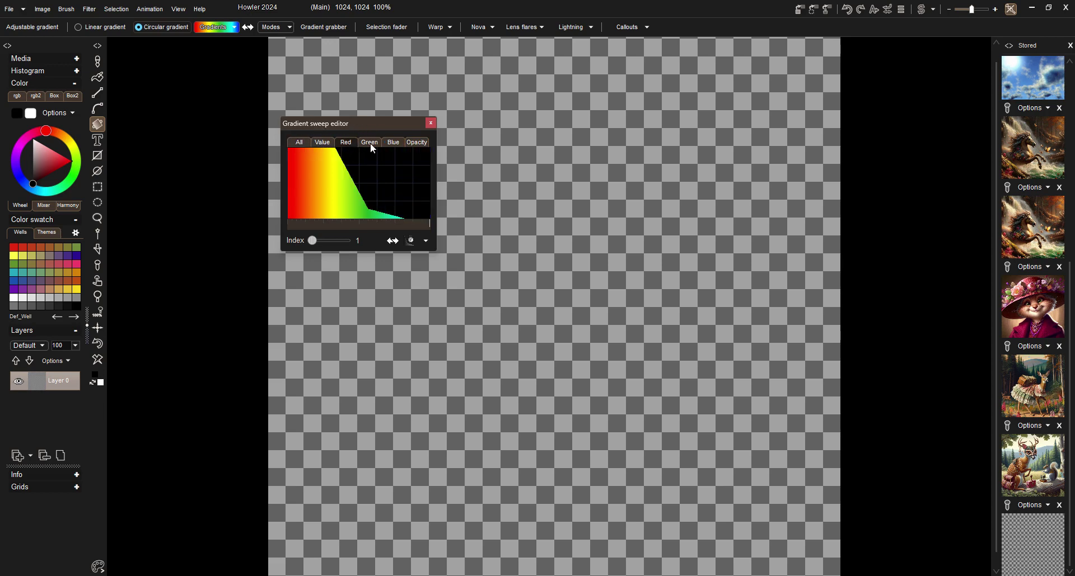
{"action": "left_click", "coordinate": [371, 143]}
{"action": "left_click", "coordinate": [393, 143]}
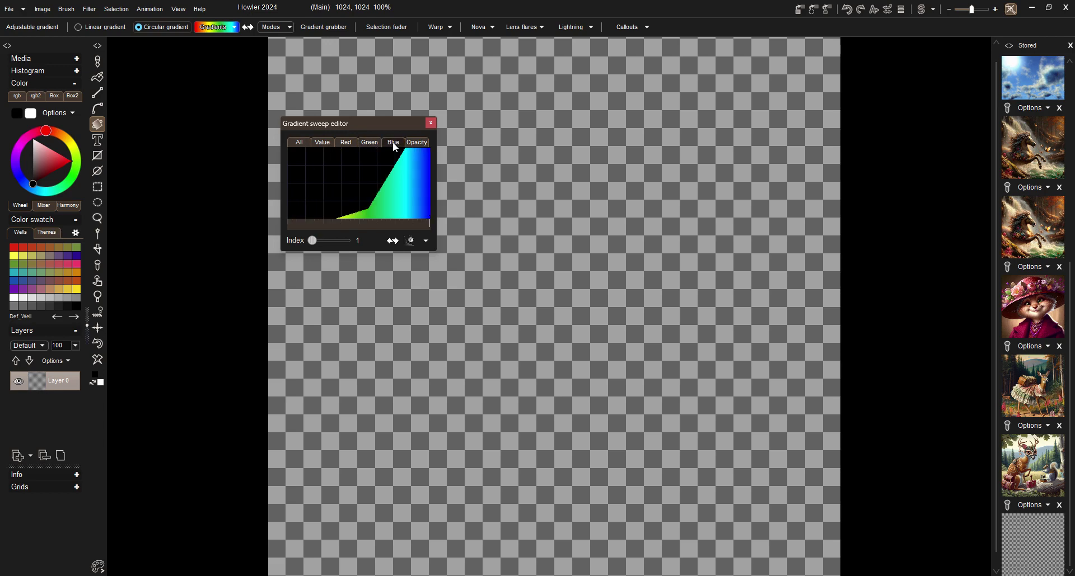
- Draw the Opacity curve down to zero at the blue end of the gradient and smooth it repeatedly
{"action": "left_click", "coordinate": [411, 143]}
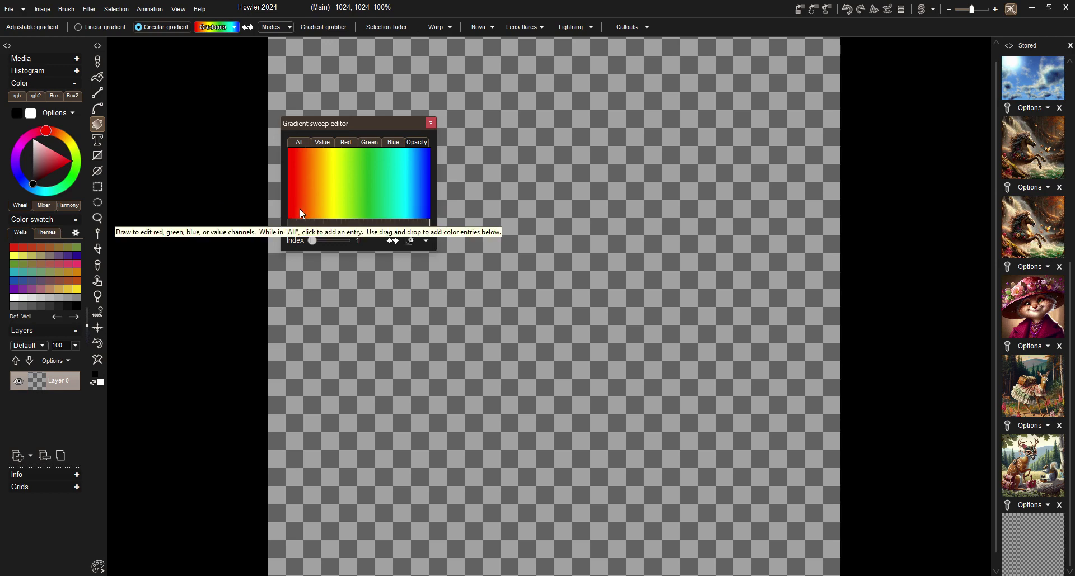
{"action": "mouse_move", "coordinate": [395, 173]}
{"action": "left_mouse_down"}
{"action": "mouse_move", "coordinate": [426, 156]}
{"action": "mouse_move", "coordinate": [288, 163]}
{"action": "mouse_move", "coordinate": [386, 171]}
{"action": "mouse_move", "coordinate": [396, 214]}
{"action": "mouse_move", "coordinate": [294, 182]}
{"action": "mouse_move", "coordinate": [396, 167]}
{"action": "mouse_move", "coordinate": [266, 133]}
{"action": "mouse_move", "coordinate": [456, 139]}
{"action": "left_mouse_up"}
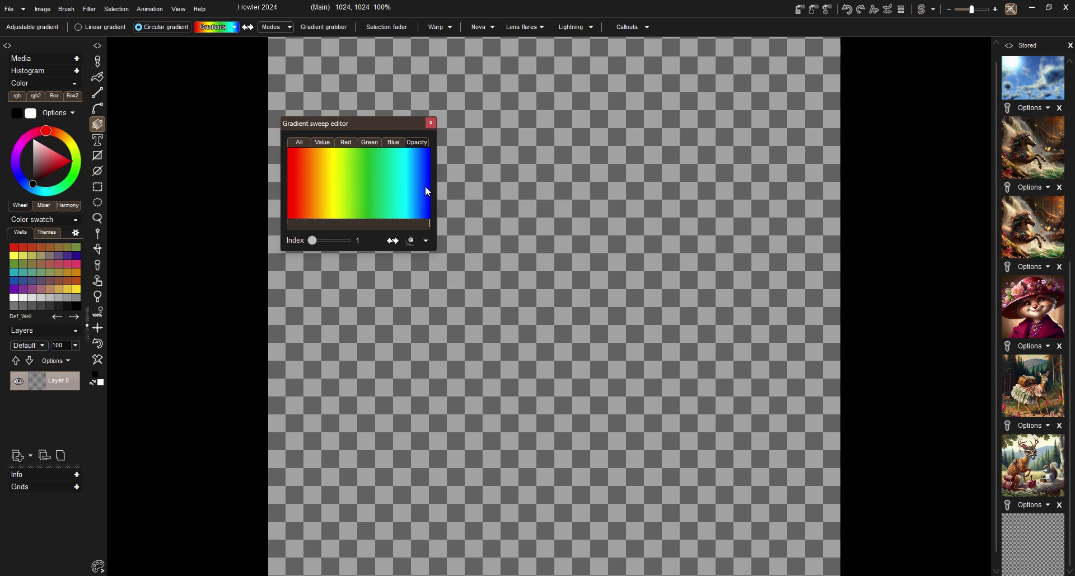
{"action": "left_click_drag", "start_coordinate": [424, 186], "coordinate": [432, 240]}
{"action": "left_click", "coordinate": [409, 247]}
{"action": "left_click", "coordinate": [409, 247]}
{"action": "left_click", "coordinate": [409, 247]}
{"action": "left_click", "coordinate": [409, 247]}
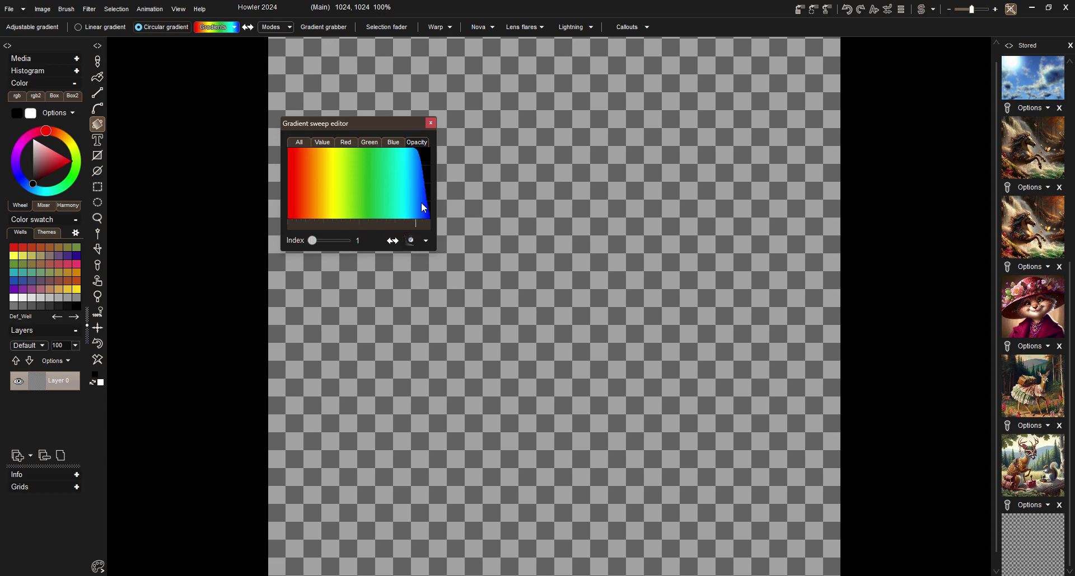
- Cut off the blue end's opacity more sharply with a smoothed edge, and draw a large circular gradient in the canvas's upper half
{"action": "left_click_drag", "start_coordinate": [420, 202], "coordinate": [418, 158]}
{"action": "left_click_drag", "start_coordinate": [417, 218], "coordinate": [453, 235]}
{"action": "left_click", "coordinate": [410, 240]}
{"action": "left_click_drag", "start_coordinate": [495, 205], "coordinate": [623, 315]}
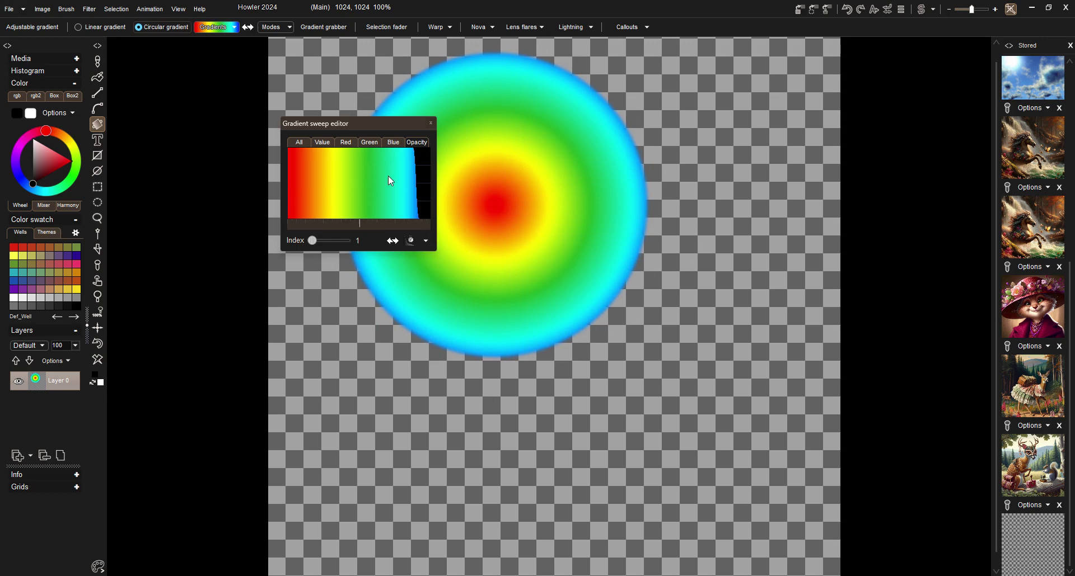
- Cut off and smooth the opacity at the red end, and draw a circular gradient overlapping the lower part of the first
{"action": "left_click_drag", "start_coordinate": [299, 193], "coordinate": [281, 227]}
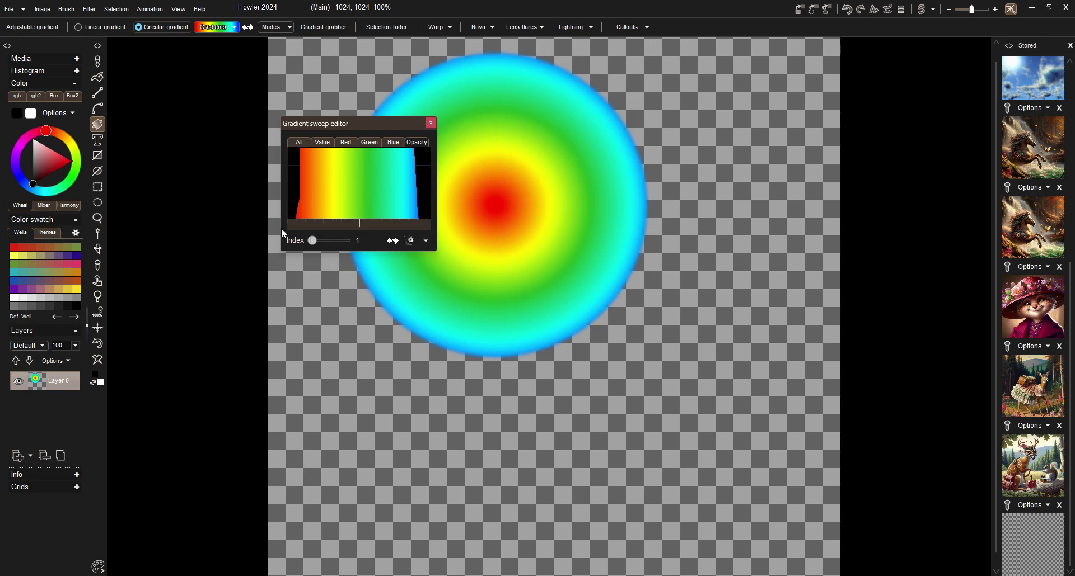
{"action": "left_click", "coordinate": [407, 242]}
{"action": "left_click_drag", "start_coordinate": [518, 352], "coordinate": [630, 392]}
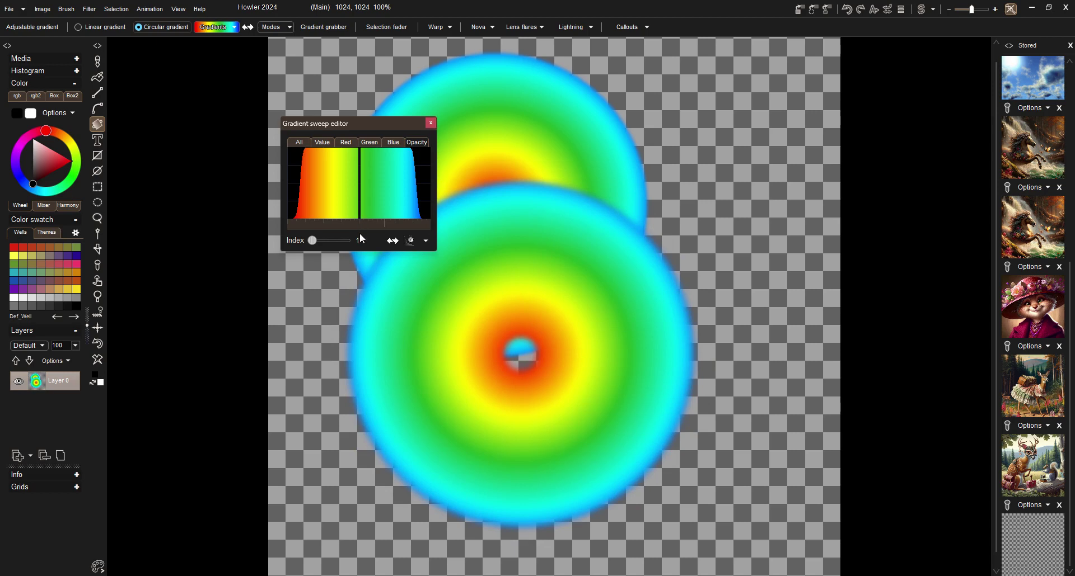
- Cut an opacity gap into the gradient's green middle and draw a smaller circular gradient in the canvas's upper-right corner
{"action": "left_click_drag", "start_coordinate": [359, 234], "coordinate": [372, 244]}
{"action": "left_click_drag", "start_coordinate": [739, 167], "coordinate": [699, 272]}
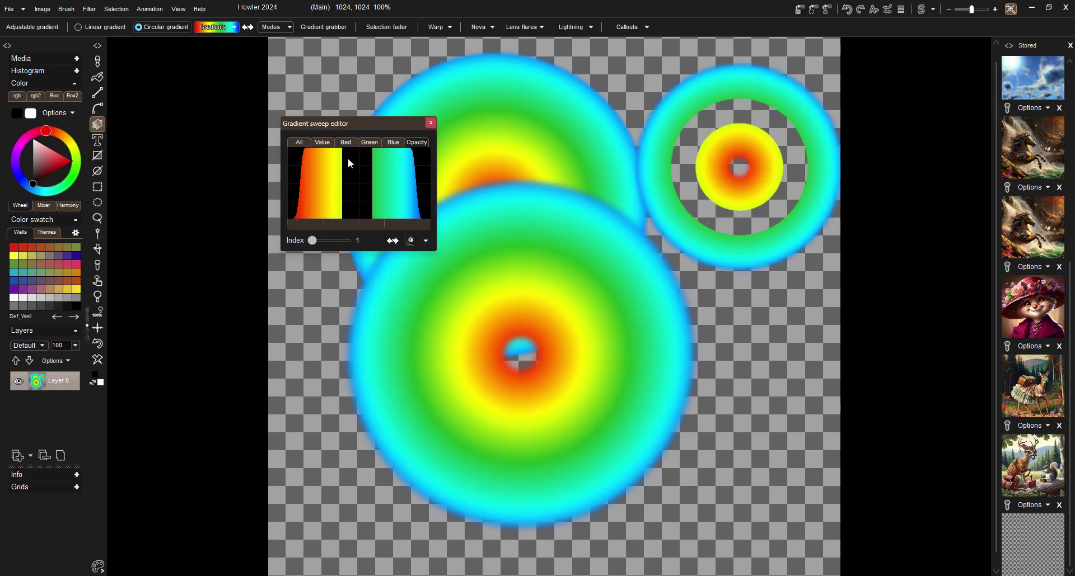
- Restore full opacity across the gradient's green middle and close the sweep editor
{"action": "left_click_drag", "start_coordinate": [347, 158], "coordinate": [376, 147]}
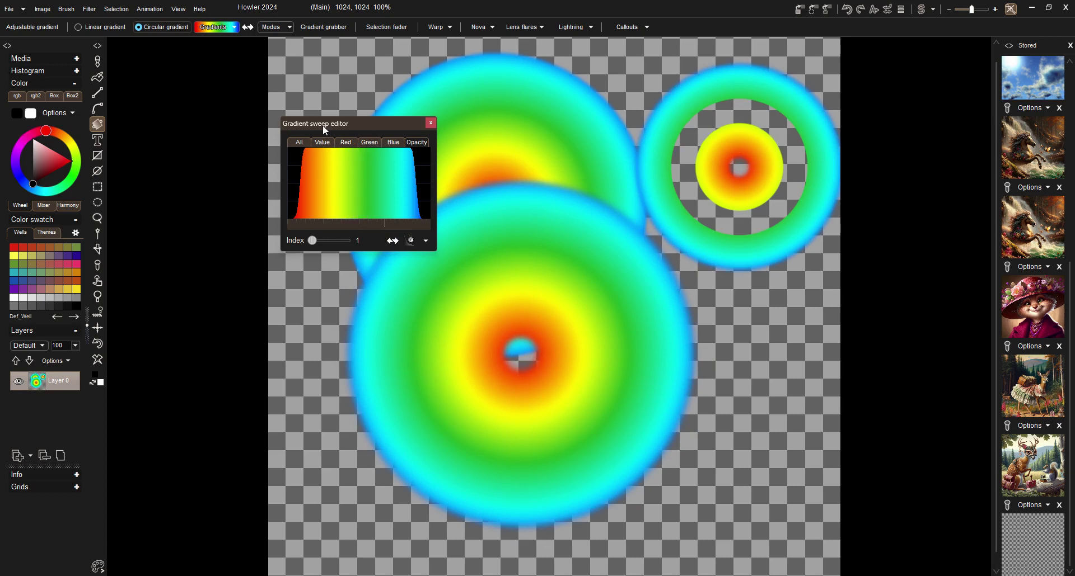
{"action": "left_click", "coordinate": [431, 122]}
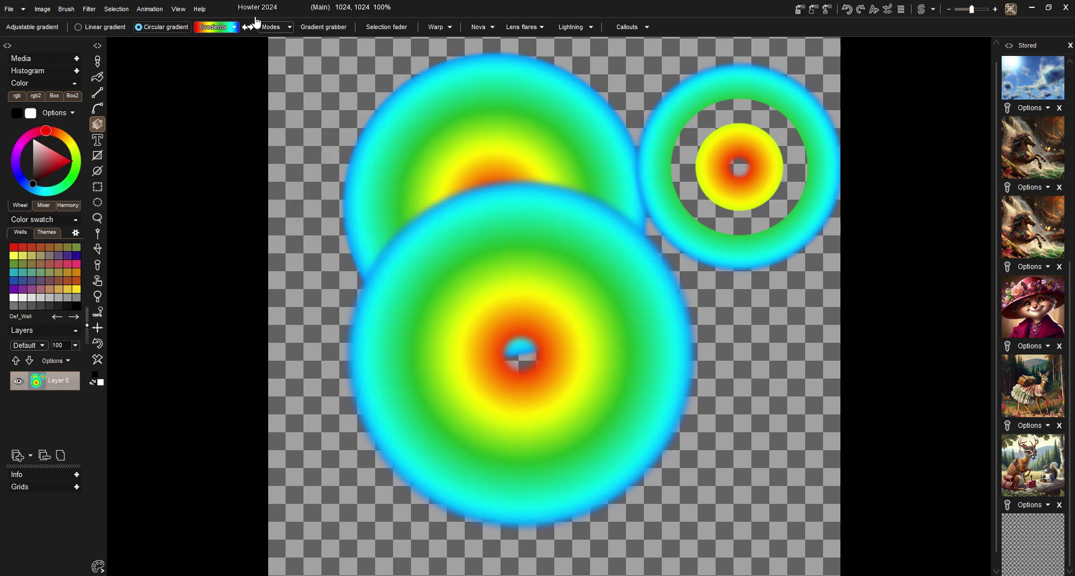
- Open the gradient editor, choose the solid red gradient by its index, and change its stop colour to yellow
{"action": "left_click", "coordinate": [228, 26]}
{"action": "left_click", "coordinate": [314, 233]}
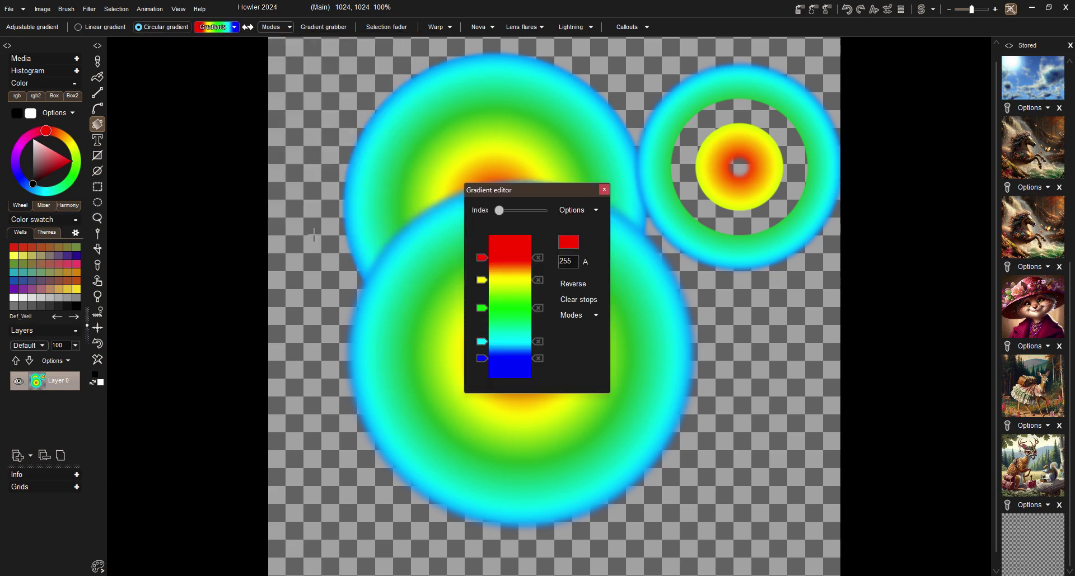
{"action": "left_click_drag", "start_coordinate": [537, 194], "coordinate": [208, 162]}
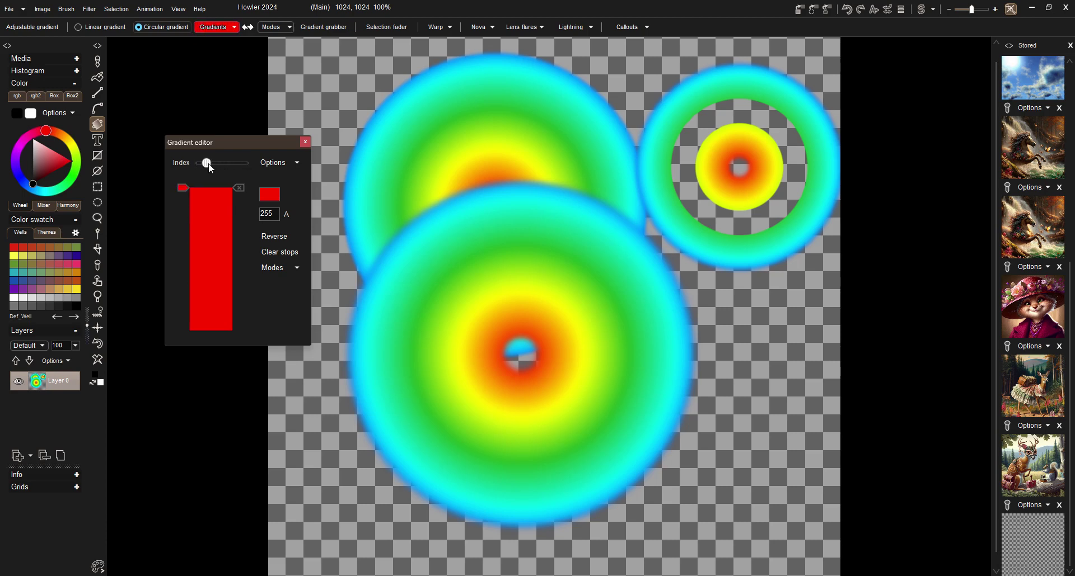
{"action": "double_click", "coordinate": [184, 188]}
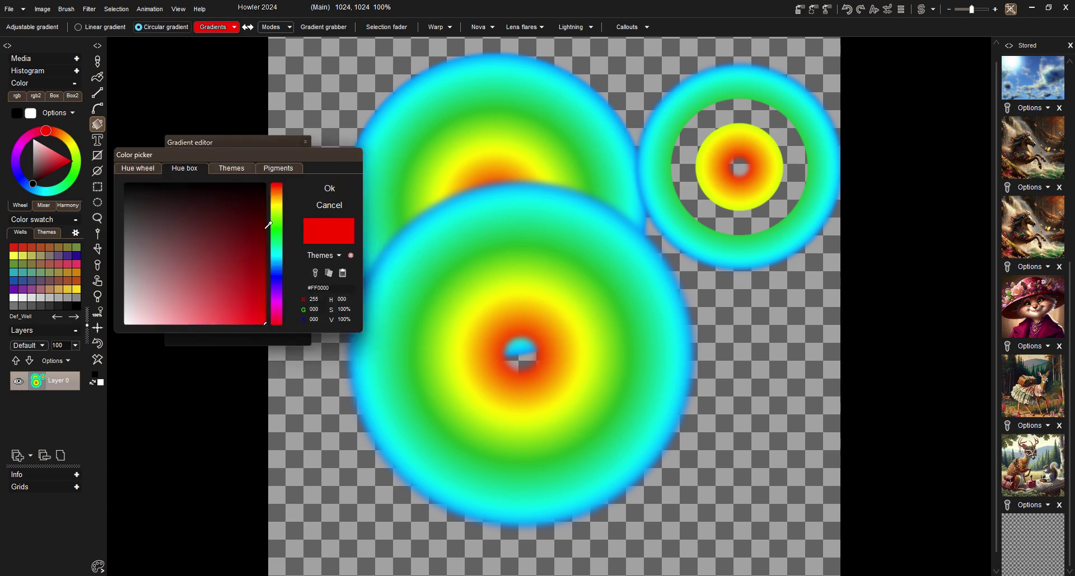
{"action": "left_click", "coordinate": [277, 209]}
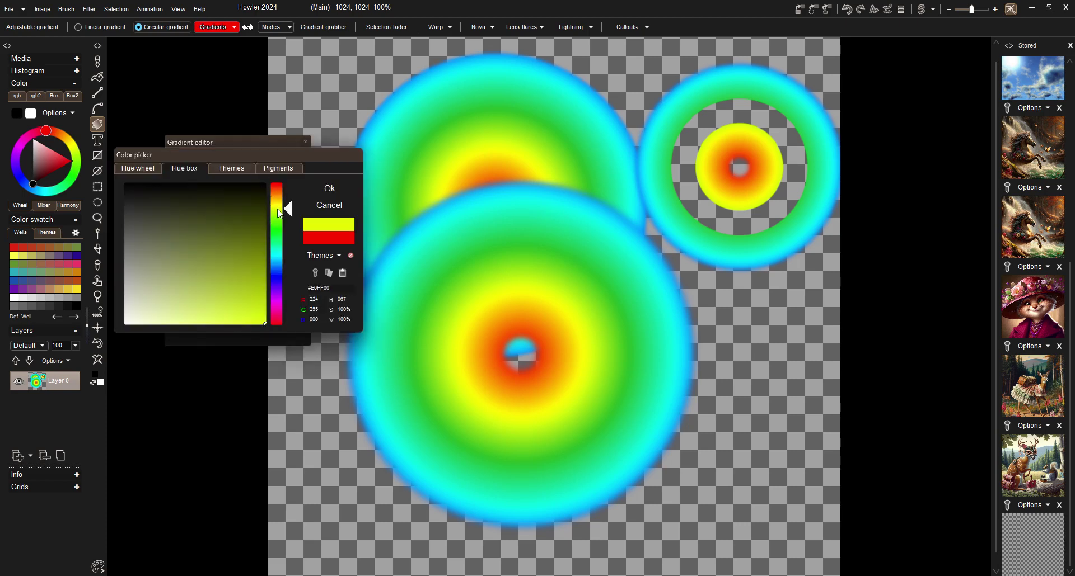
{"action": "left_click", "coordinate": [328, 187]}
- Add a yellow stop with alpha 0 at the gradient's far end, and draw a small circular gradient on the large circle's upper-left area
{"action": "left_click", "coordinate": [200, 242]}
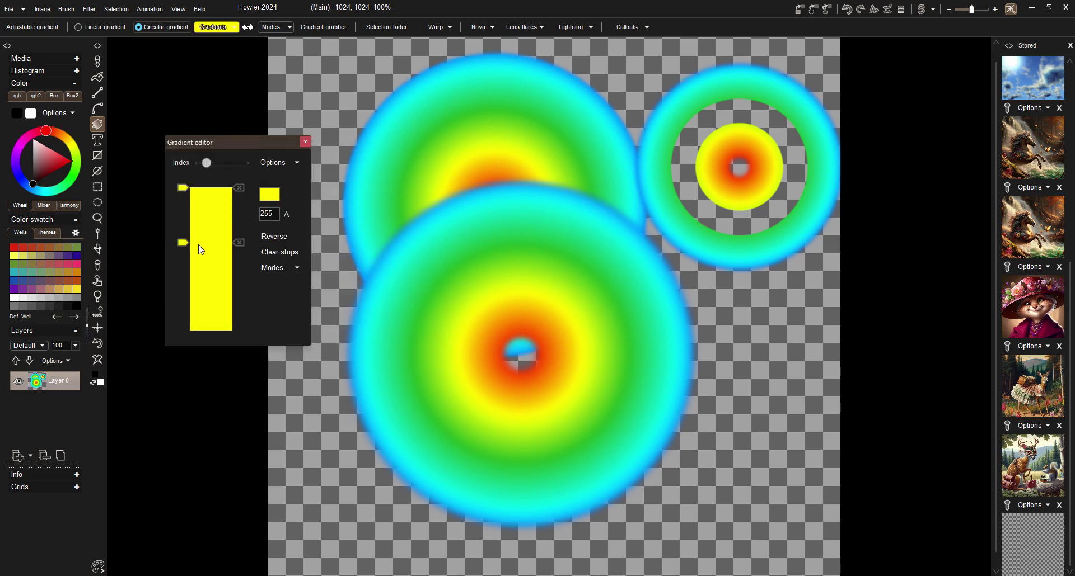
{"action": "left_click_drag", "start_coordinate": [184, 246], "coordinate": [176, 331]}
{"action": "double_click", "coordinate": [274, 215]}
{"action": "type", "text": "0"}
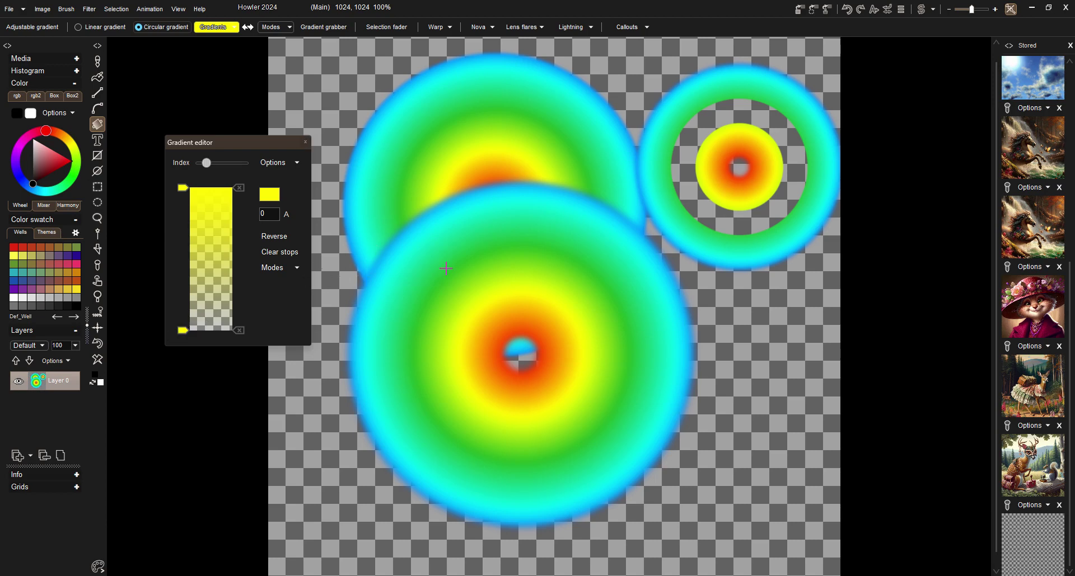
{"action": "left_click_drag", "start_coordinate": [446, 270], "coordinate": [514, 273]}
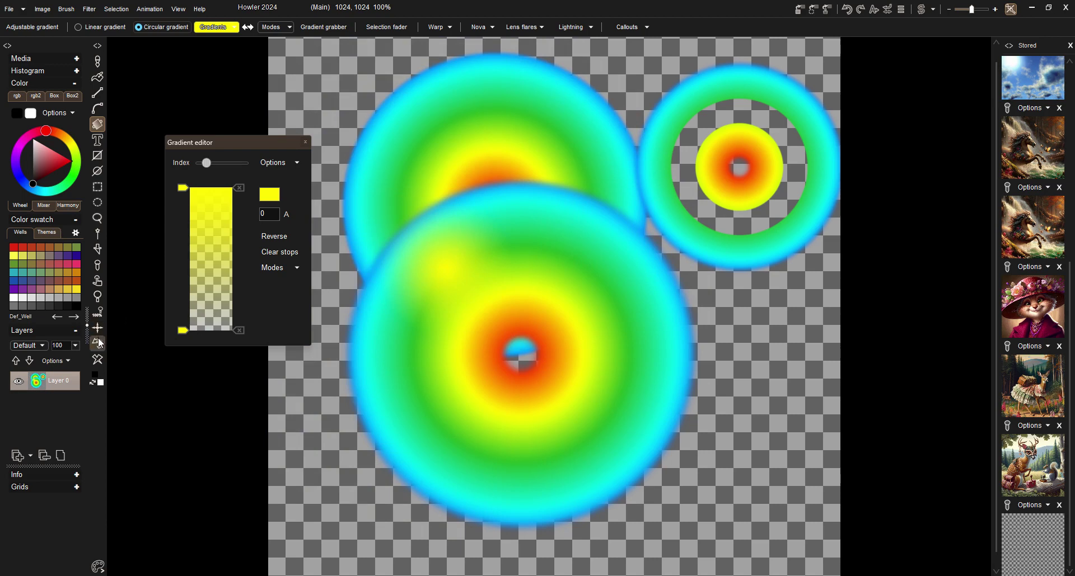
- Clear the canvas to white and draw a small yellow circular gradient near its centre
{"action": "left_click", "coordinate": [98, 341]}
{"action": "left_click", "coordinate": [98, 342]}
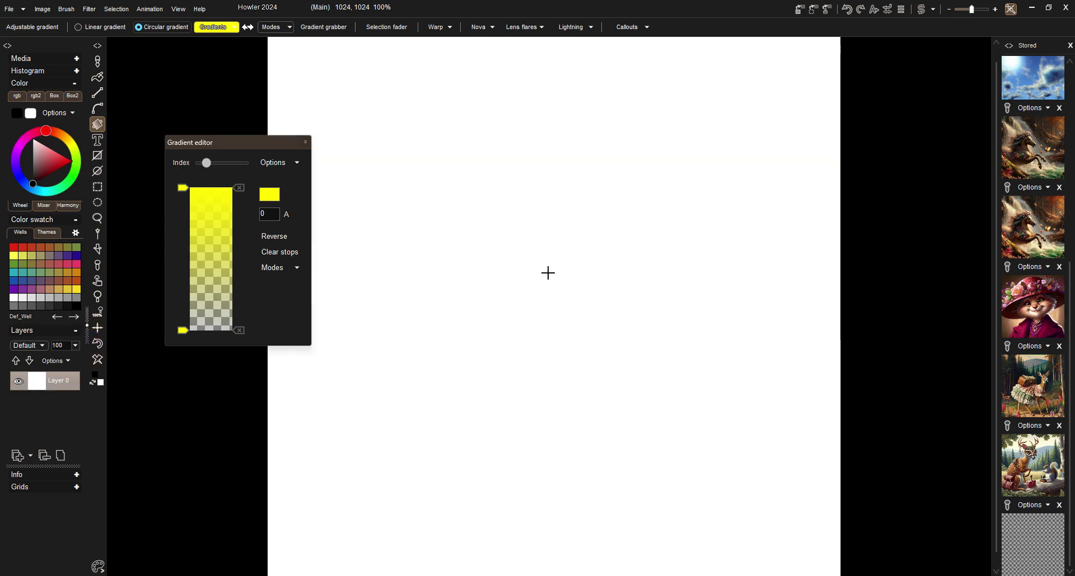
{"action": "left_click_drag", "start_coordinate": [548, 273], "coordinate": [614, 307]}
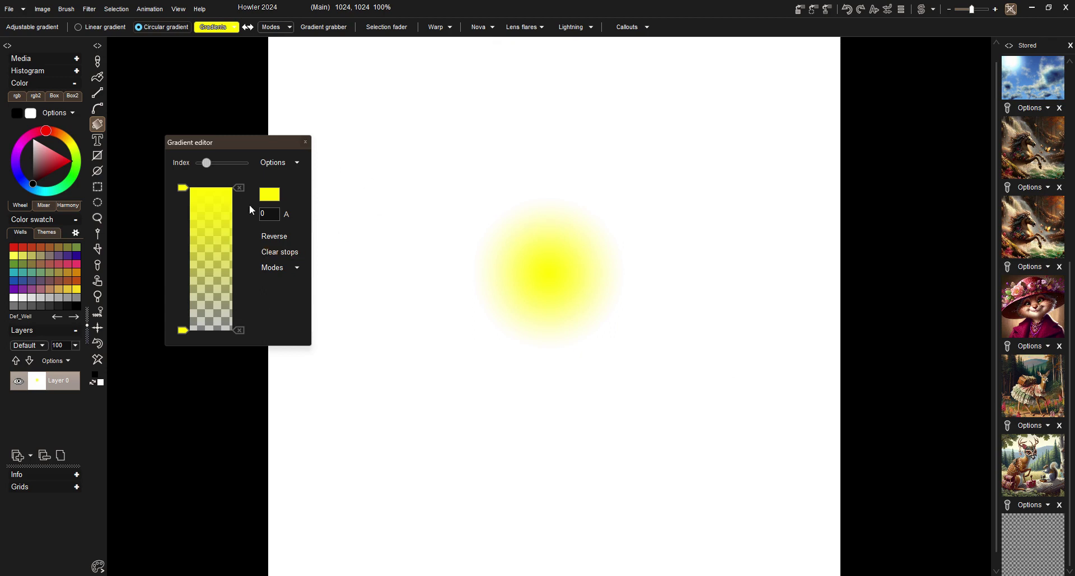
- Move the gradient's opaque yellow stop toward the transparent end and add a dark brown stop above it
{"action": "left_click_drag", "start_coordinate": [182, 187], "coordinate": [186, 290]}
{"action": "left_click", "coordinate": [199, 226]}
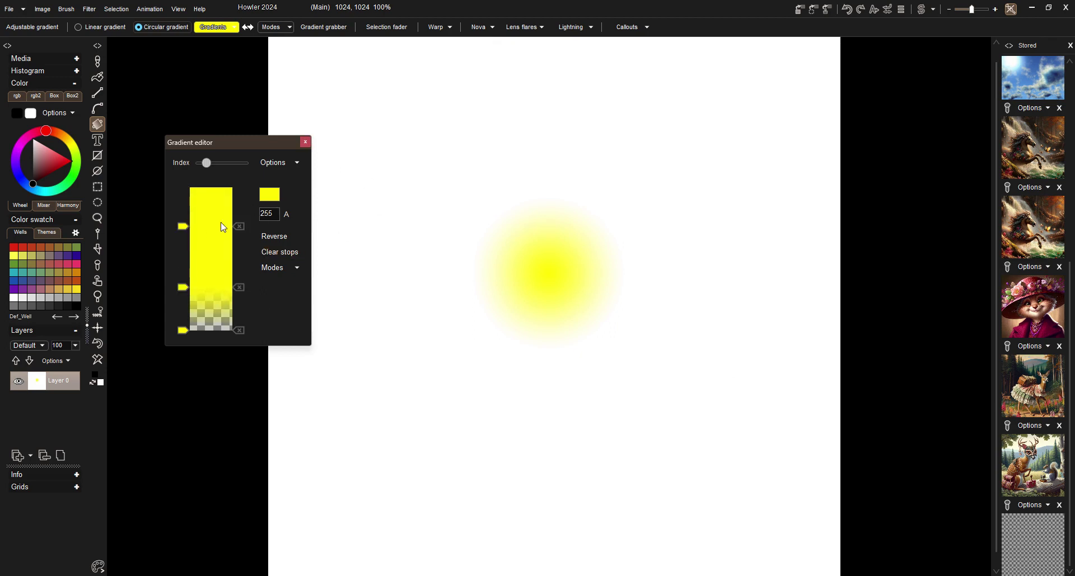
{"action": "double_click", "coordinate": [183, 228]}
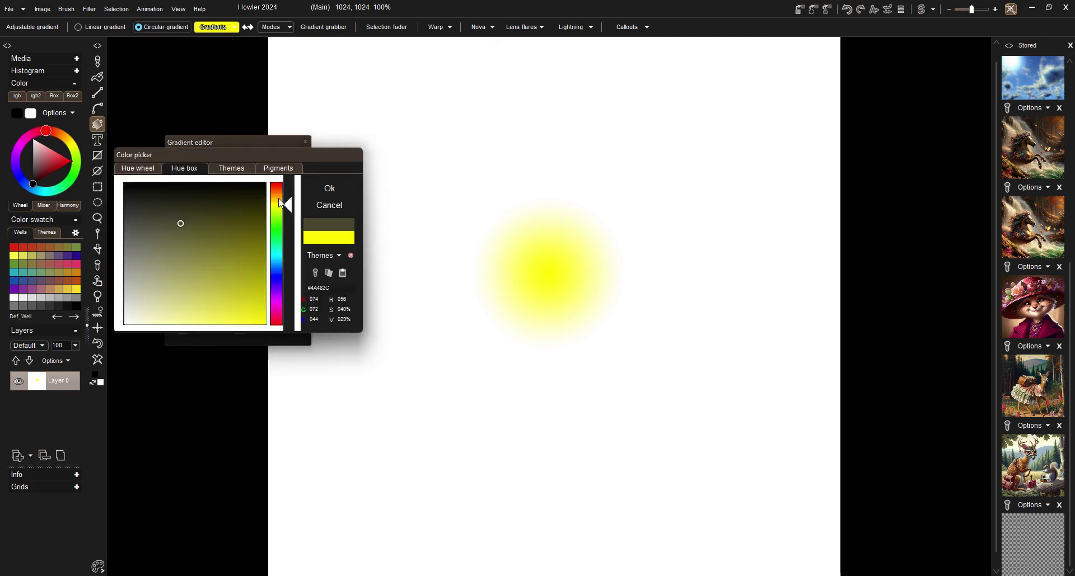
{"action": "left_click", "coordinate": [281, 200]}
{"action": "left_click", "coordinate": [330, 188]}
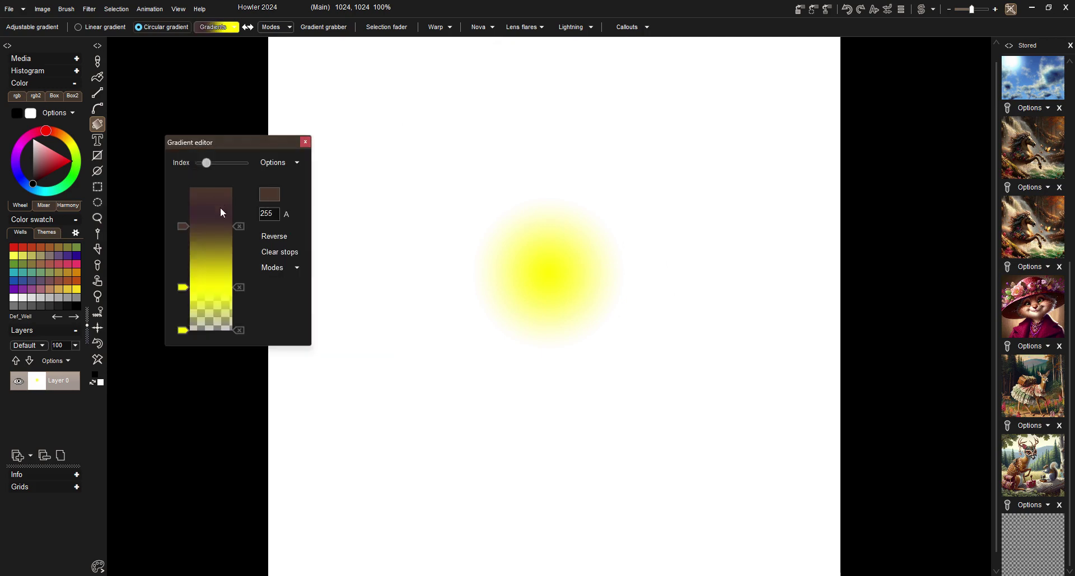
- Shift the dark brown stop slightly toward the yellow and draw a large circular gradient in the canvas's upper-left area
{"action": "mouse_move", "coordinate": [183, 226]}
{"action": "left_mouse_down"}
{"action": "mouse_move", "coordinate": [186, 198]}
{"action": "mouse_move", "coordinate": [183, 232]}
{"action": "left_mouse_up"}
{"action": "left_click_drag", "start_coordinate": [434, 200], "coordinate": [542, 262]}
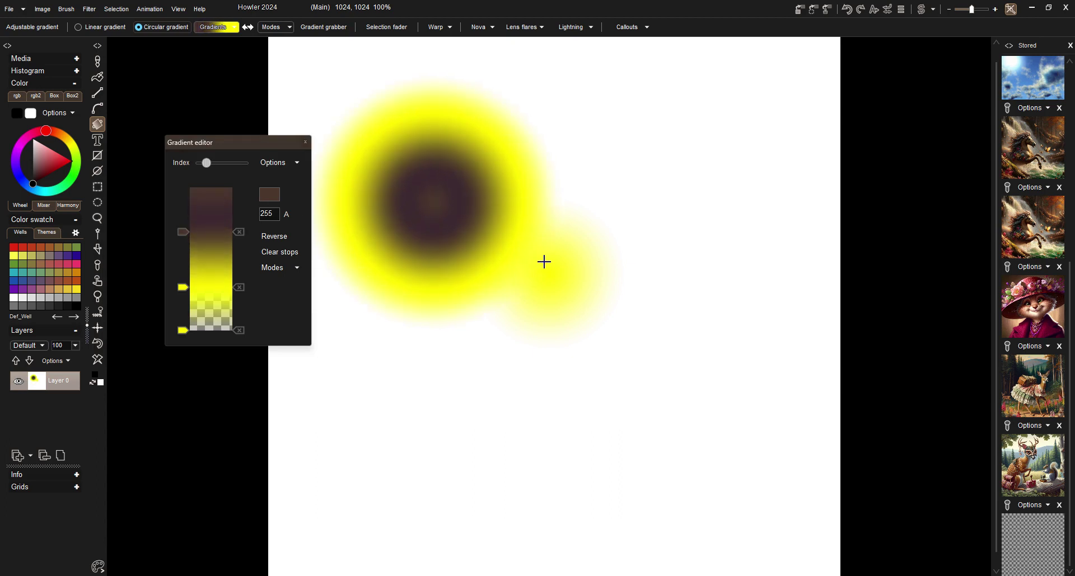
- Add two dark stops and a yellow stop along the gradient's middle, plus a yellow stop with alpha 54 near its start
{"action": "left_click", "coordinate": [206, 252]}
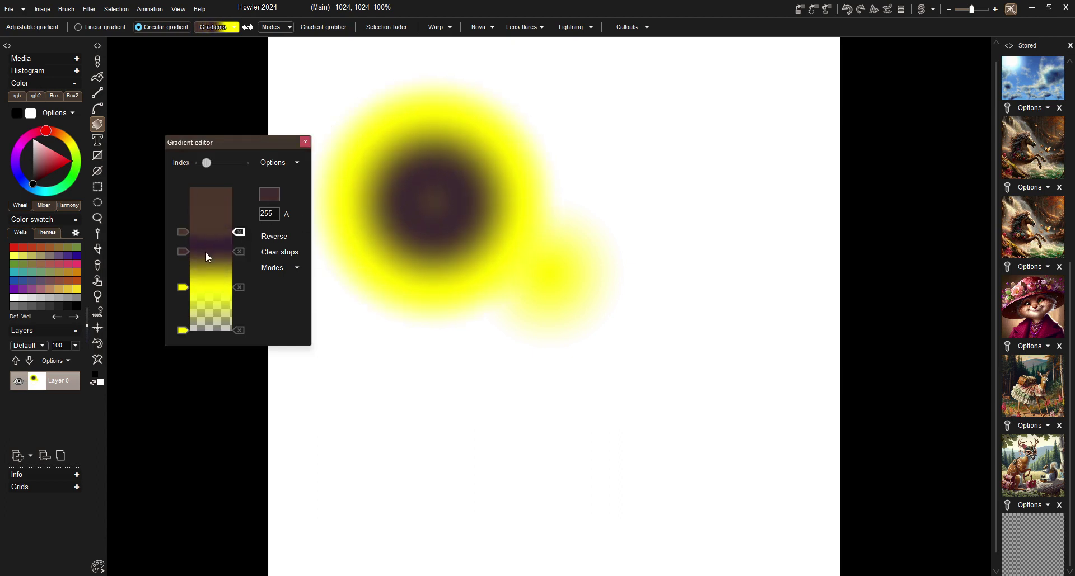
{"action": "left_click", "coordinate": [206, 275]}
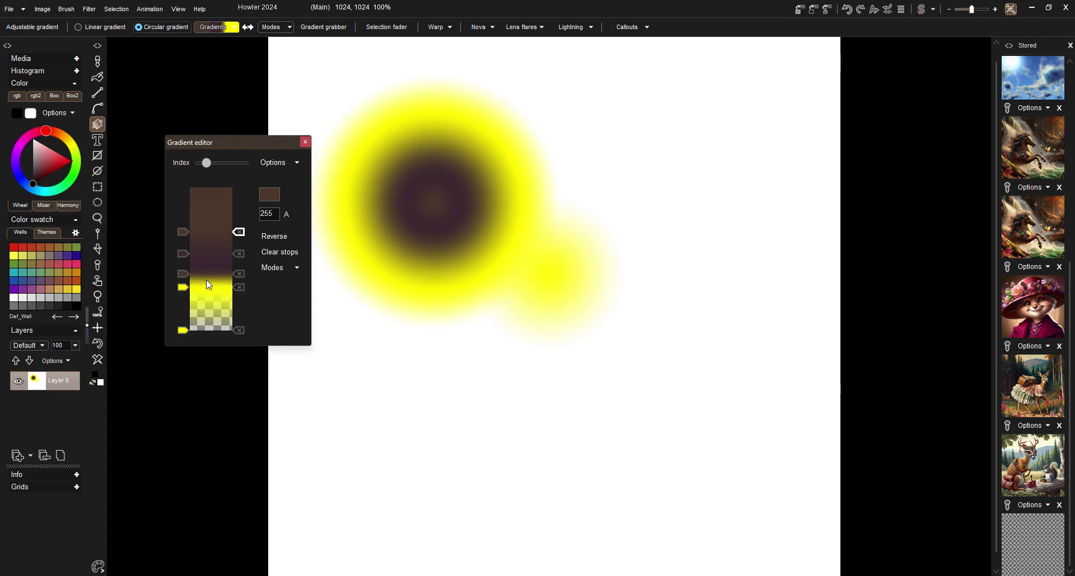
{"action": "left_click", "coordinate": [207, 245]}
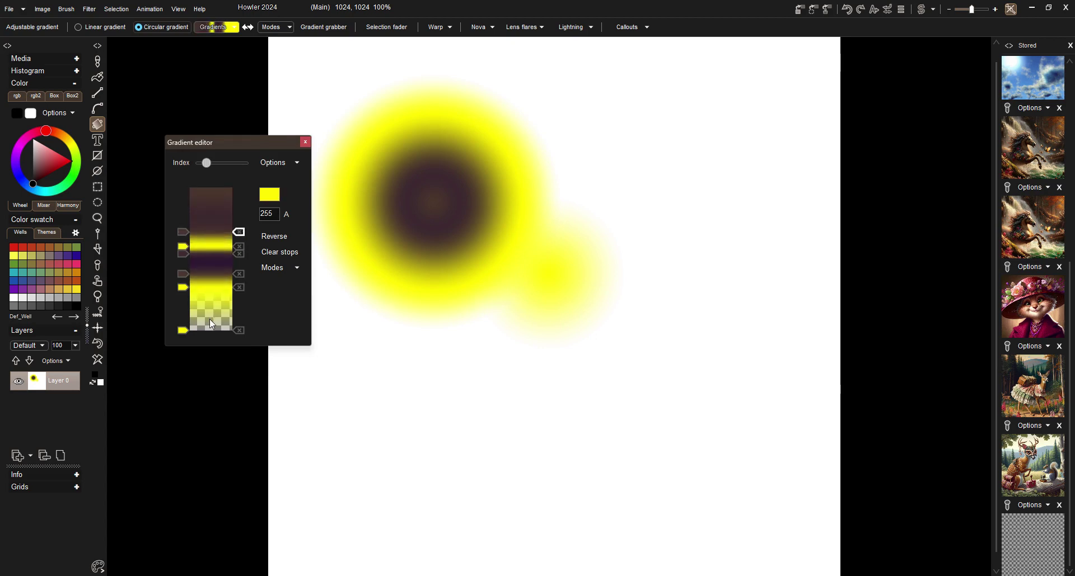
{"action": "left_click_drag", "start_coordinate": [215, 225], "coordinate": [214, 215]}
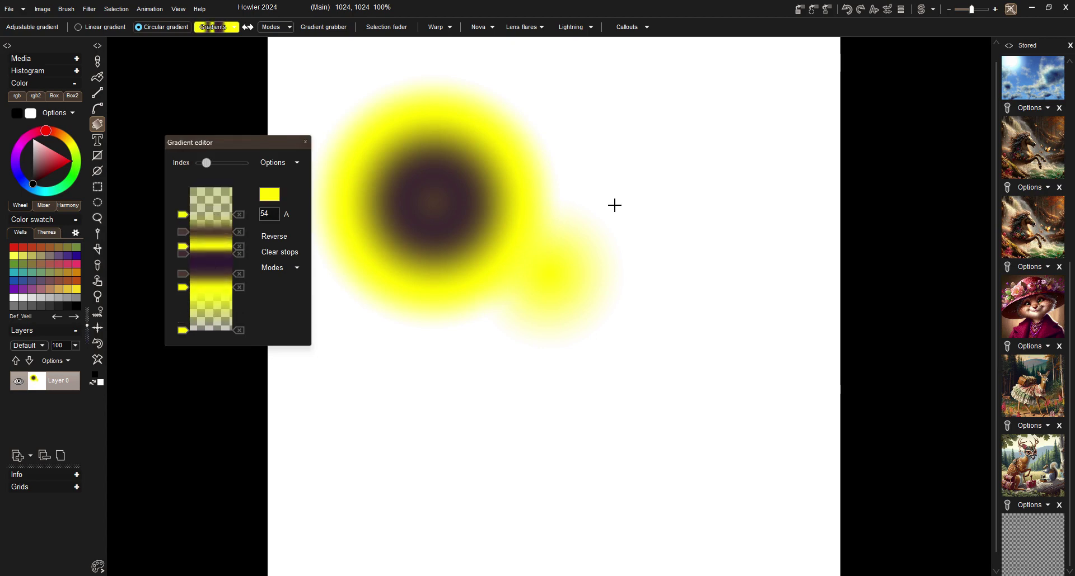
- Draw two large overlapping circular gradients with the banded gradient and close the gradient editor
{"action": "left_click_drag", "start_coordinate": [614, 205], "coordinate": [768, 298]}
{"action": "left_click_drag", "start_coordinate": [503, 291], "coordinate": [678, 283]}
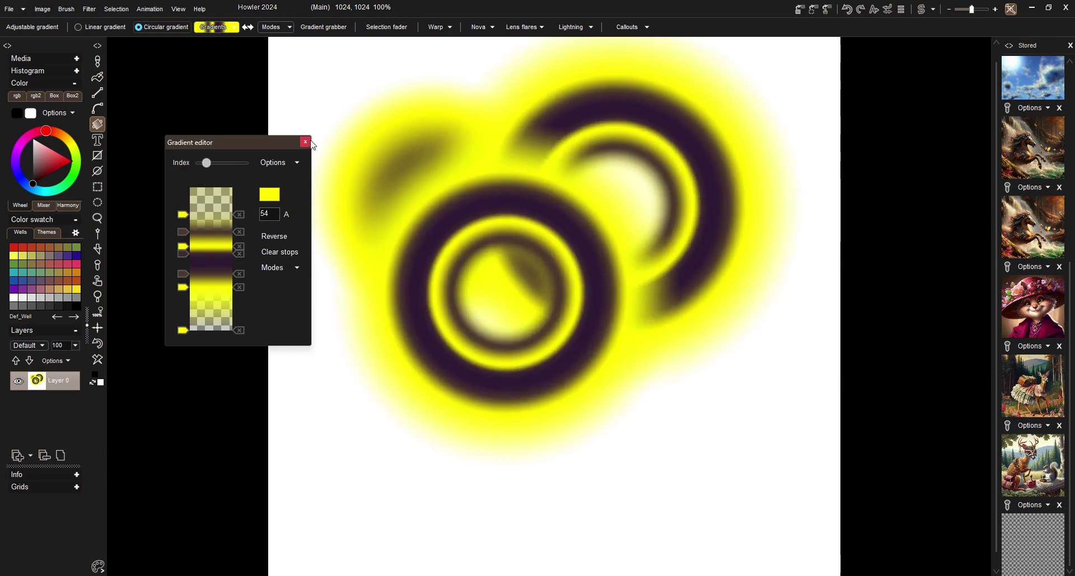
{"action": "left_click", "coordinate": [308, 144]}
- Clear the canvas, switch to the linear gradient, and draw two diagonal gradients that cross each other
{"action": "left_click", "coordinate": [98, 360]}
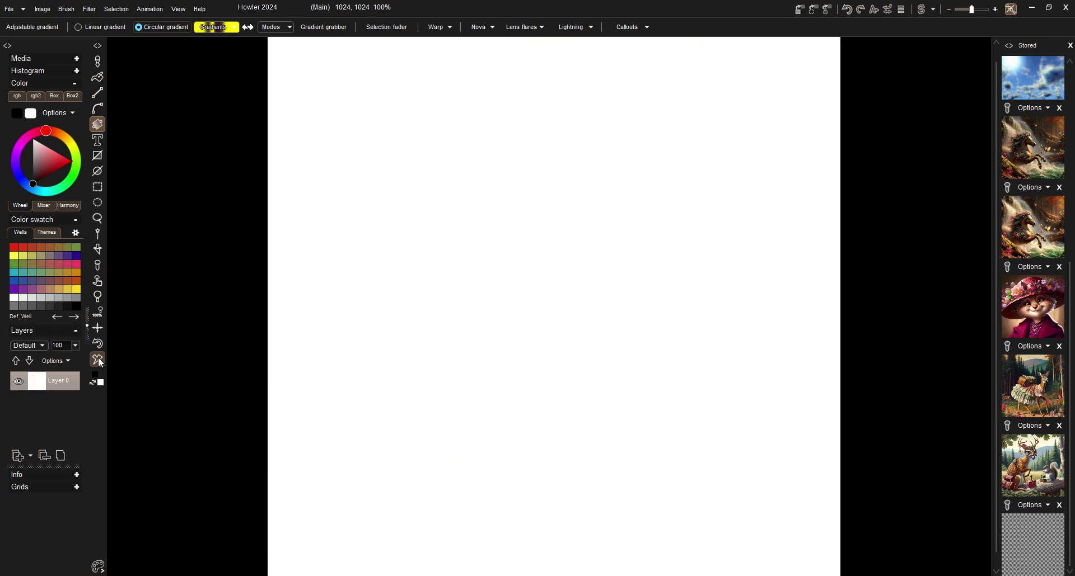
{"action": "left_click", "coordinate": [115, 27]}
{"action": "left_click_drag", "start_coordinate": [468, 202], "coordinate": [649, 269]}
{"action": "left_click_drag", "start_coordinate": [662, 216], "coordinate": [420, 367]}
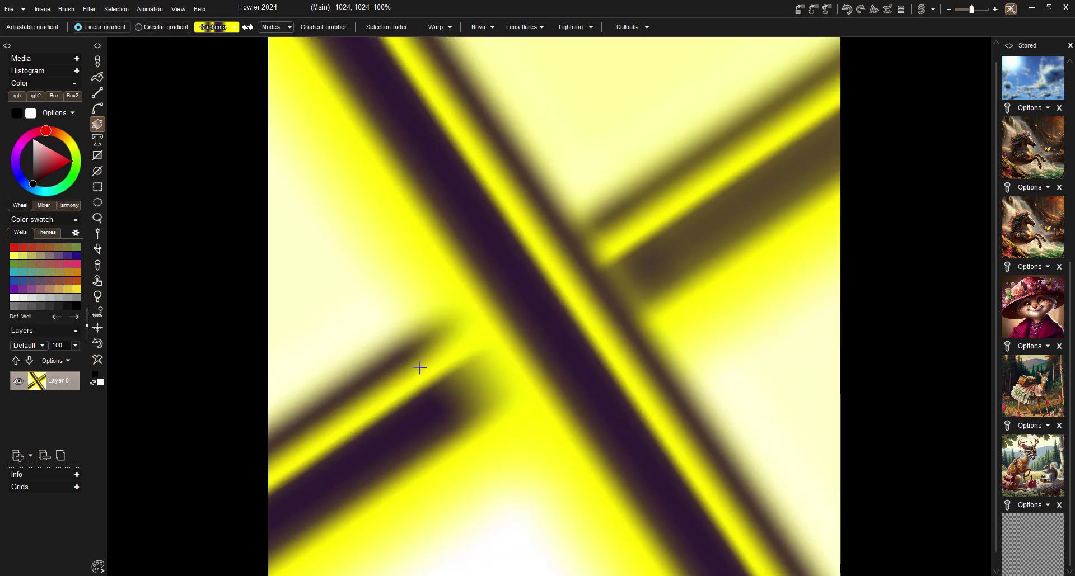
- Set the blend mode to Multiply, and draw four crossing linear gradients on a cleared canvas
{"action": "left_click", "coordinate": [284, 27]}
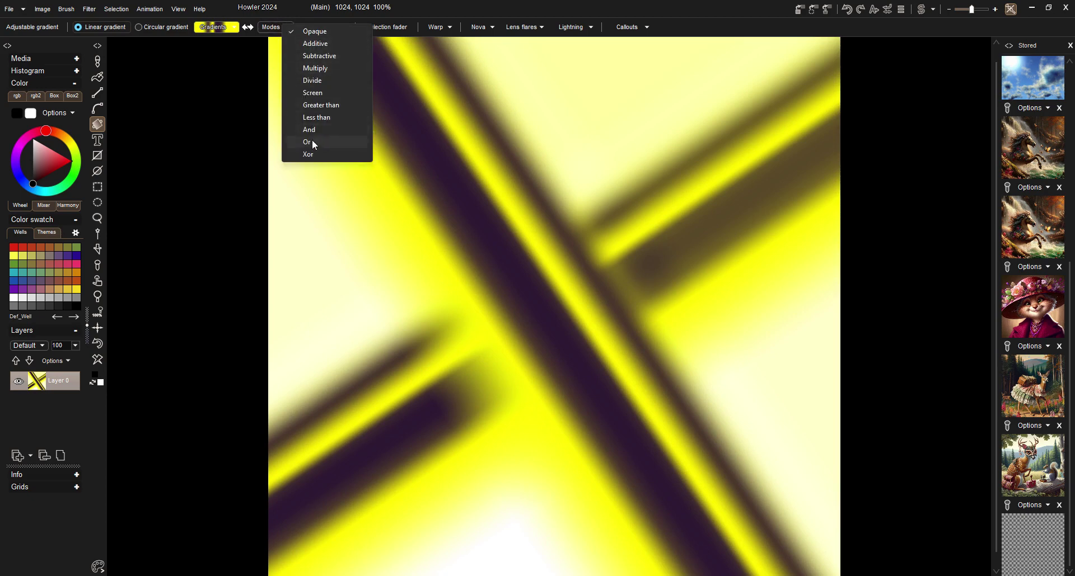
{"action": "left_click", "coordinate": [335, 64]}
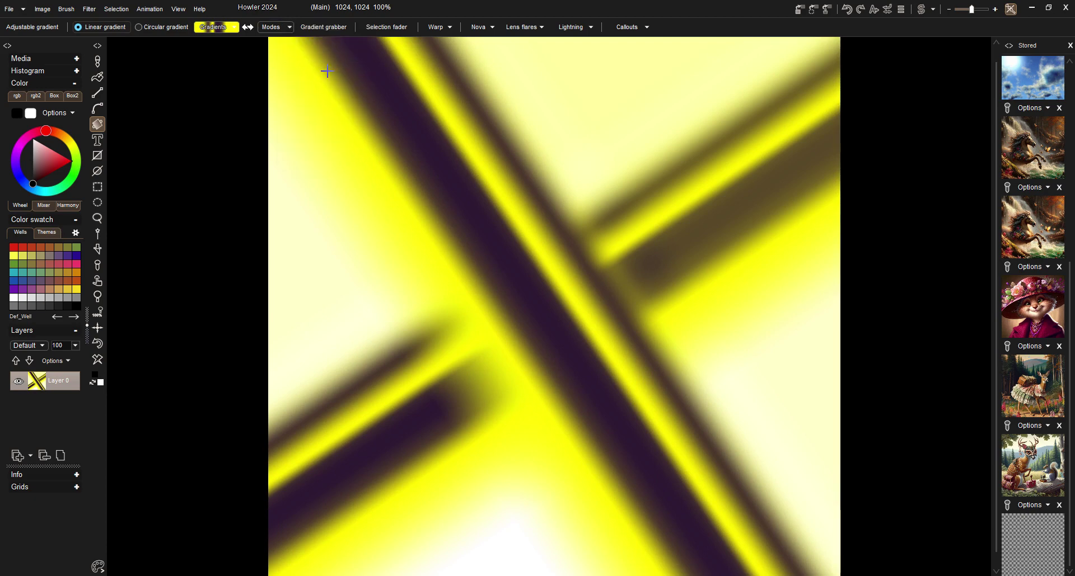
{"action": "left_click", "coordinate": [97, 359]}
{"action": "left_click_drag", "start_coordinate": [446, 252], "coordinate": [547, 123]}
{"action": "left_click_drag", "start_coordinate": [638, 144], "coordinate": [750, 285]}
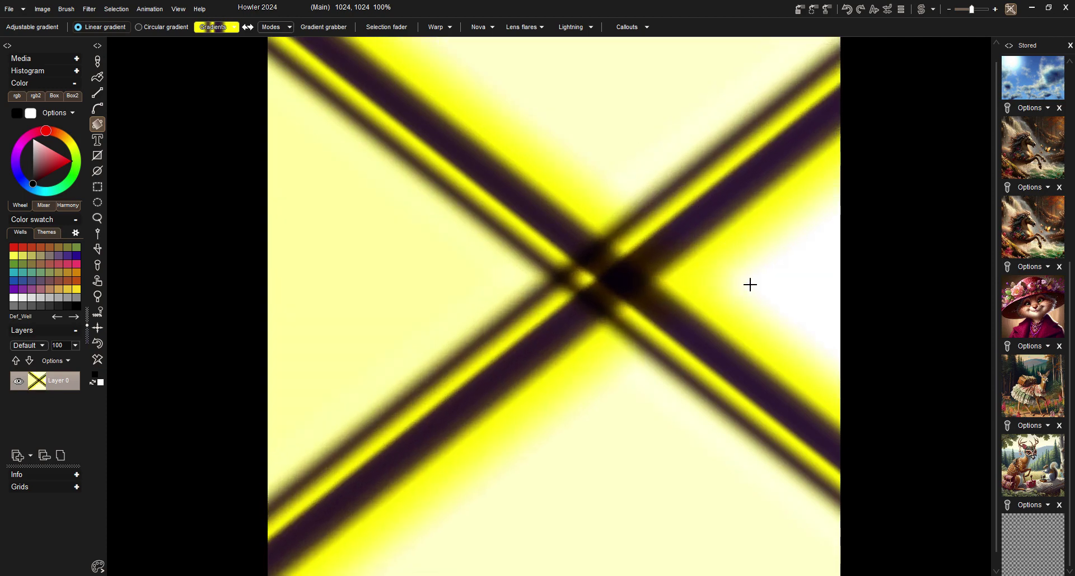
{"action": "left_click_drag", "start_coordinate": [473, 188], "coordinate": [348, 331]}
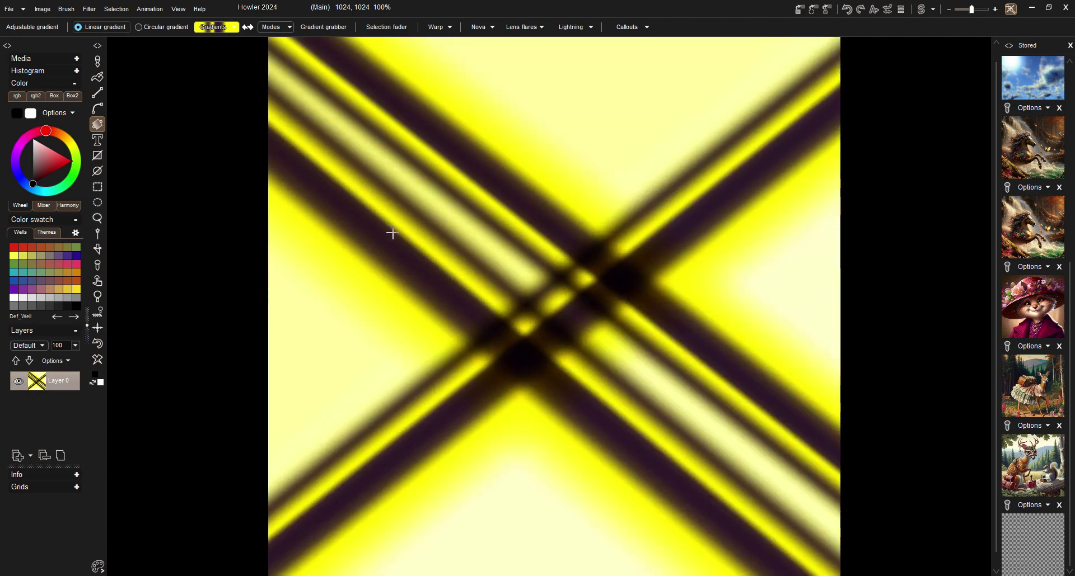
{"action": "left_click_drag", "start_coordinate": [392, 233], "coordinate": [336, 125]}
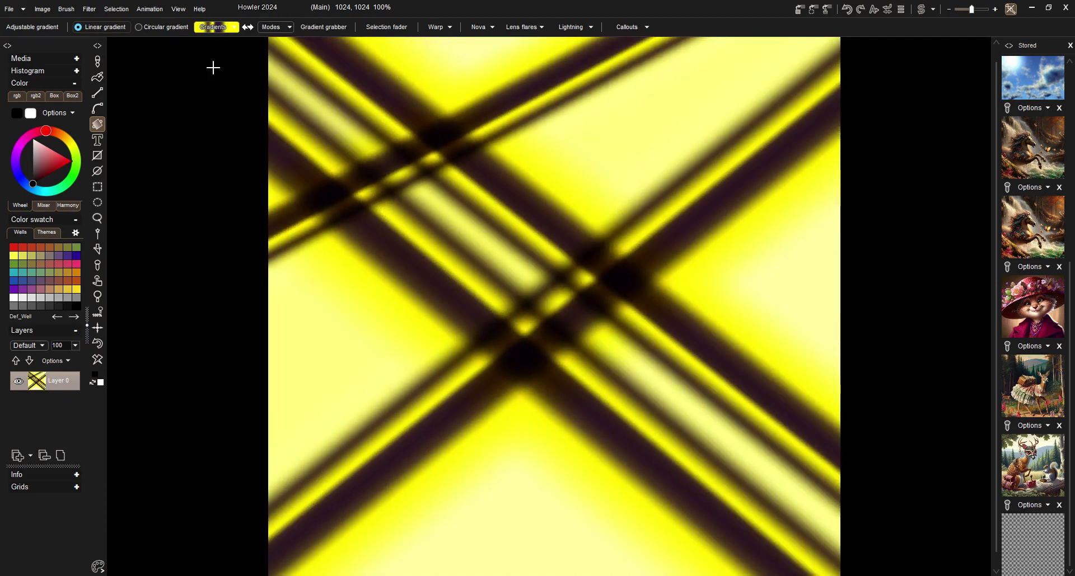
- Set the blend mode to Greater than and draw two linear gradients at different angles across the existing bands
{"action": "left_click", "coordinate": [269, 27]}
{"action": "left_click", "coordinate": [303, 109]}
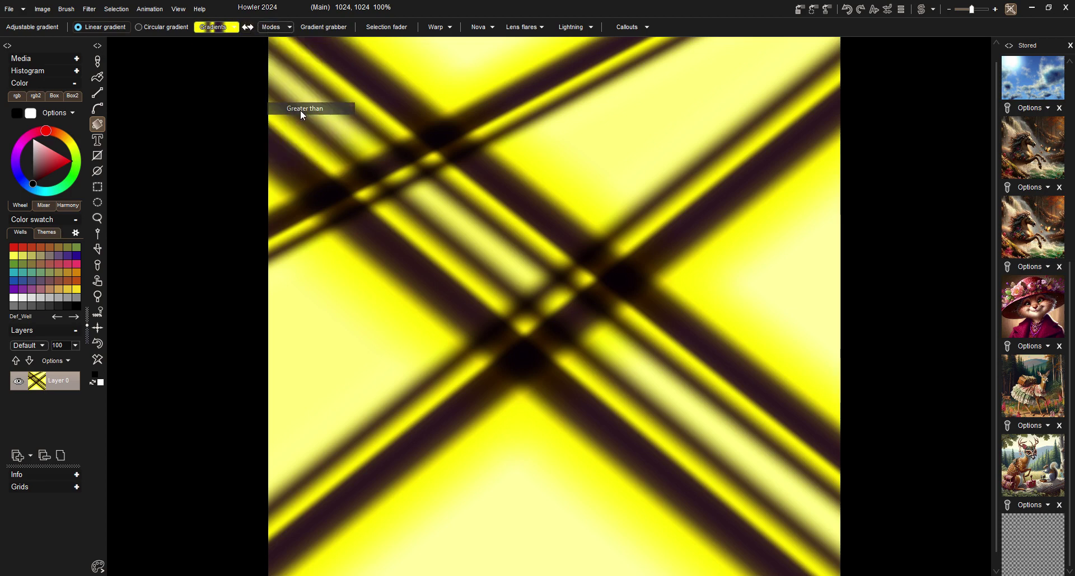
{"action": "left_click_drag", "start_coordinate": [375, 346], "coordinate": [448, 185]}
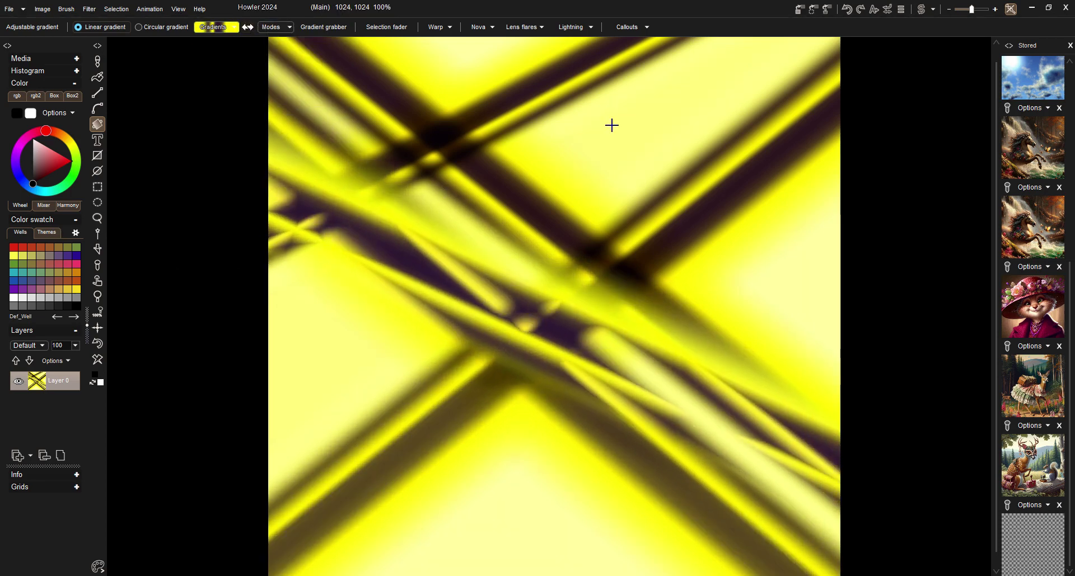
{"action": "left_click_drag", "start_coordinate": [611, 126], "coordinate": [449, 71]}
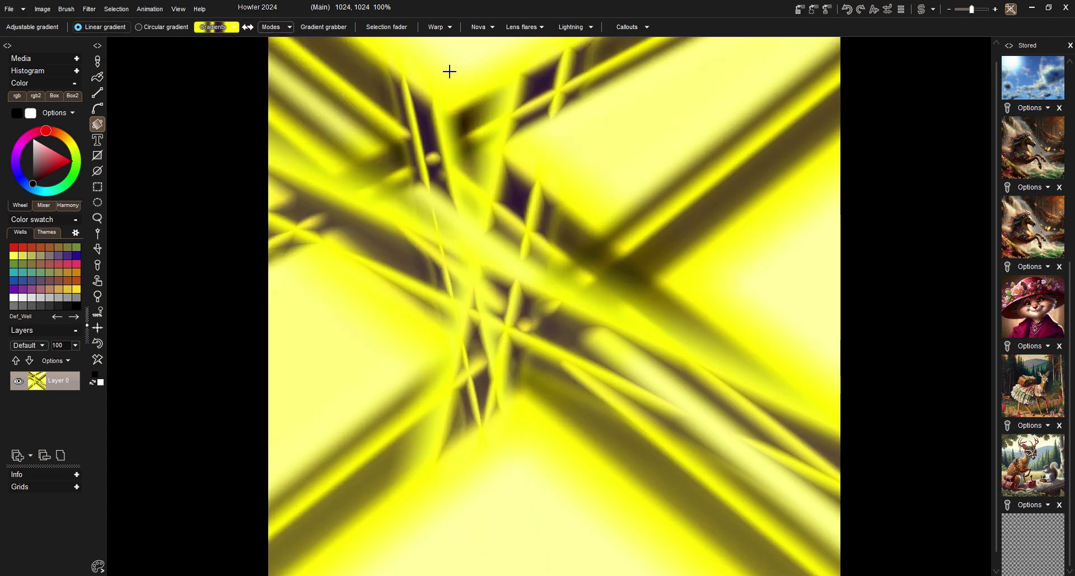
- Set the blend mode to Less than and draw six linear gradients at varied angles across the canvas
{"action": "left_click", "coordinate": [269, 29]}
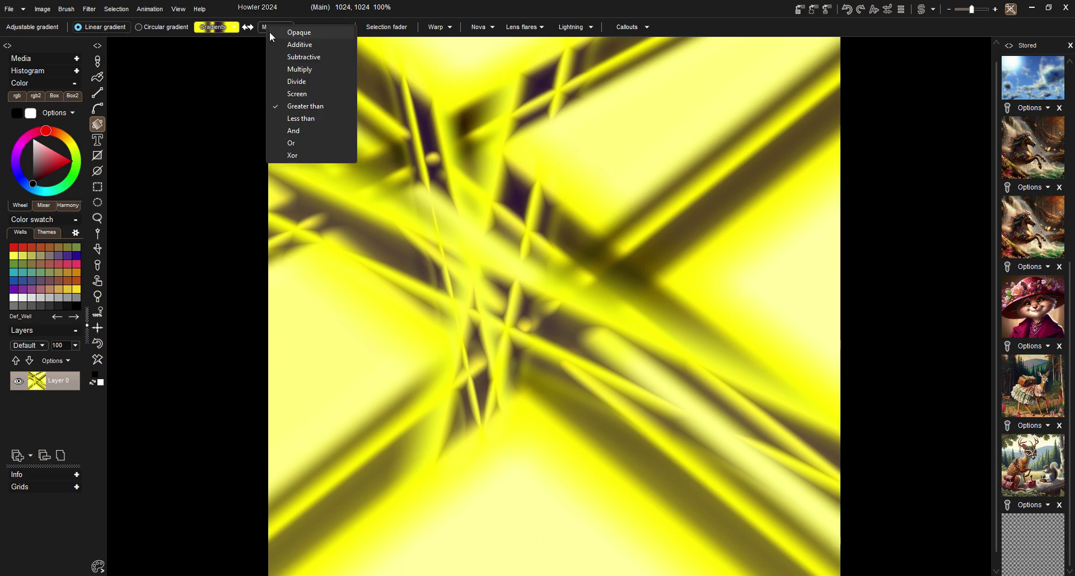
{"action": "left_click", "coordinate": [310, 120]}
{"action": "left_click_drag", "start_coordinate": [386, 336], "coordinate": [433, 226]}
{"action": "left_click_drag", "start_coordinate": [643, 314], "coordinate": [763, 376]}
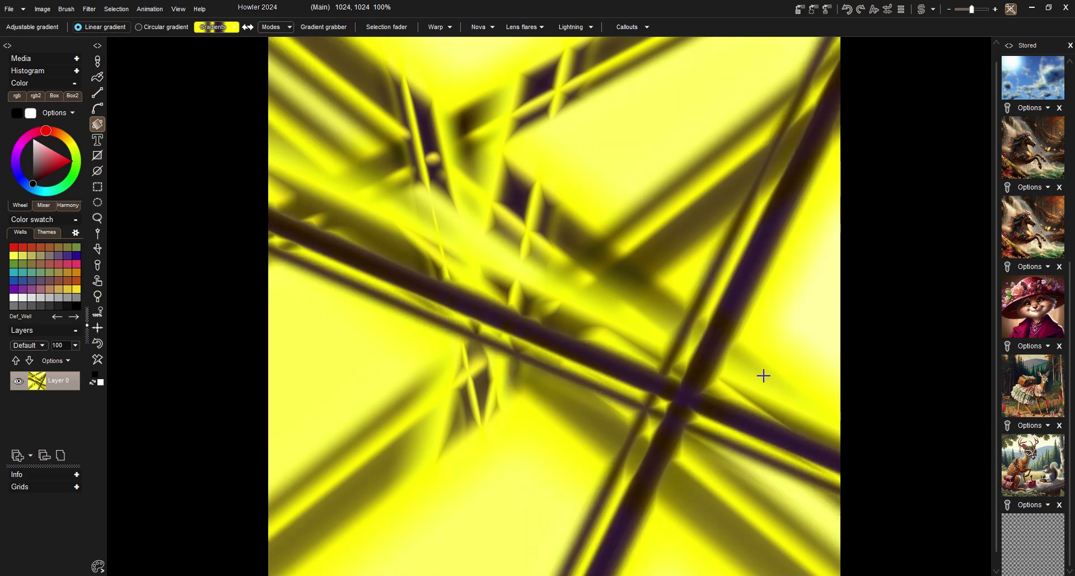
{"action": "left_click_drag", "start_coordinate": [555, 202], "coordinate": [407, 165]}
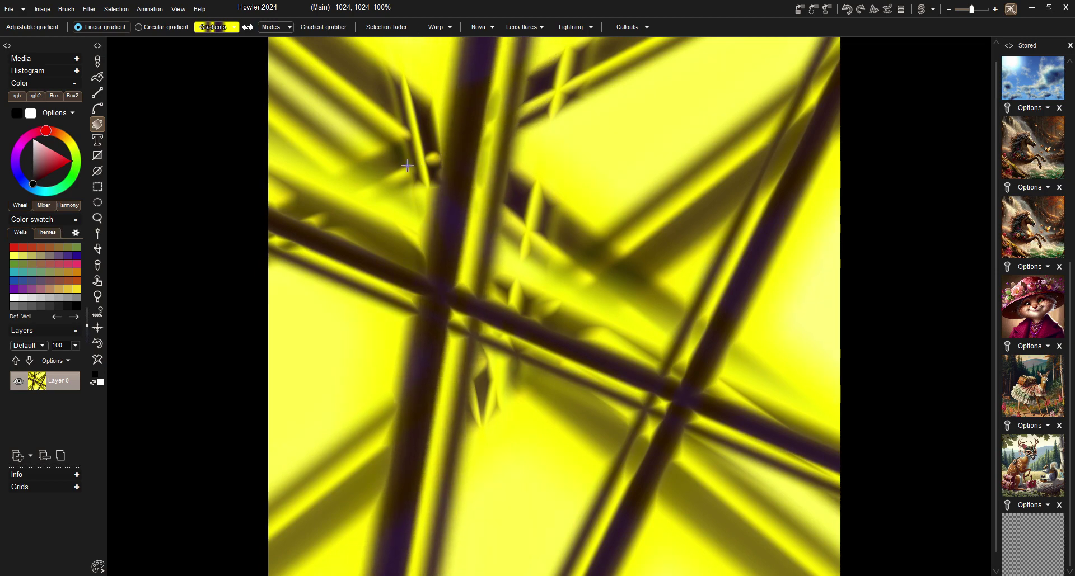
{"action": "left_click_drag", "start_coordinate": [625, 187], "coordinate": [601, 235]}
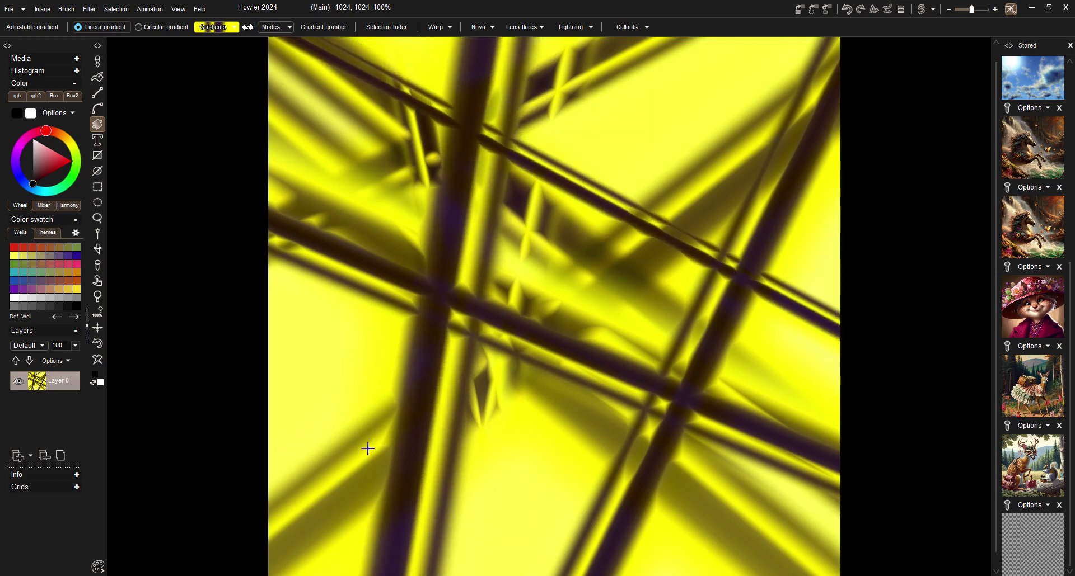
{"action": "left_click_drag", "start_coordinate": [367, 449], "coordinate": [264, 449]}
{"action": "left_click_drag", "start_coordinate": [319, 384], "coordinate": [370, 284]}
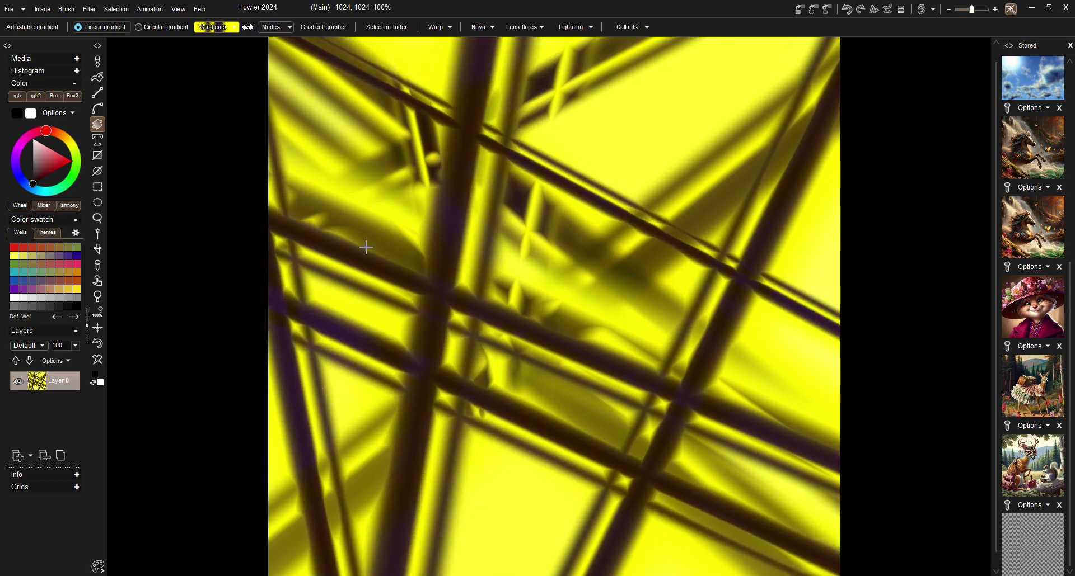
- Switch the blend mode back to Greater than and draw one steep linear gradient through the canvas's middle
{"action": "left_click", "coordinate": [266, 28]}
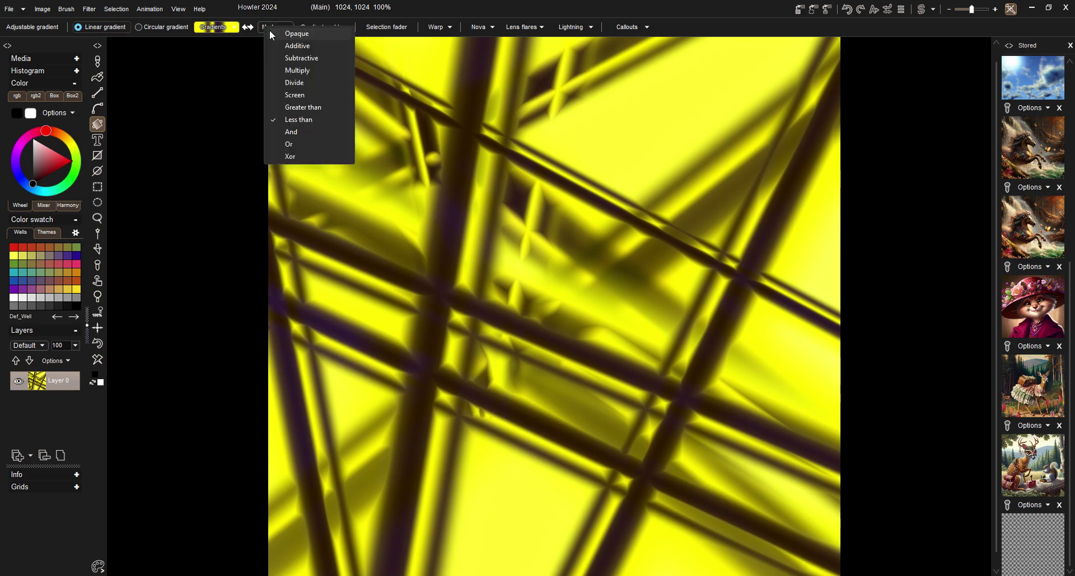
{"action": "left_click", "coordinate": [321, 107]}
{"action": "left_click_drag", "start_coordinate": [405, 174], "coordinate": [481, 134]}
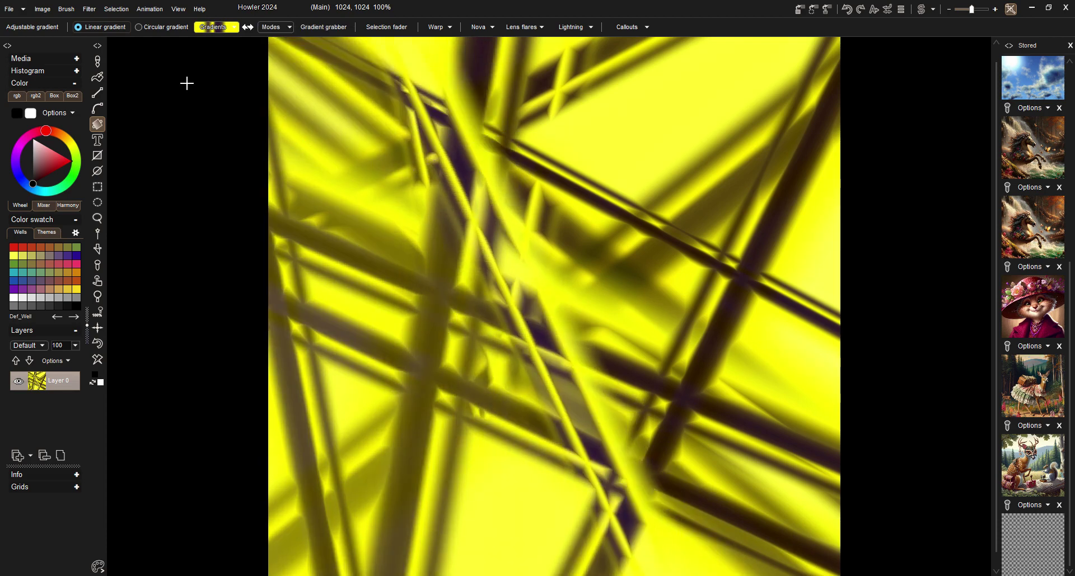
- Clear the canvas, start the Adjustable gradient, and draw a linear gradient from the upper right down to the lower left
{"action": "left_click", "coordinate": [98, 359]}
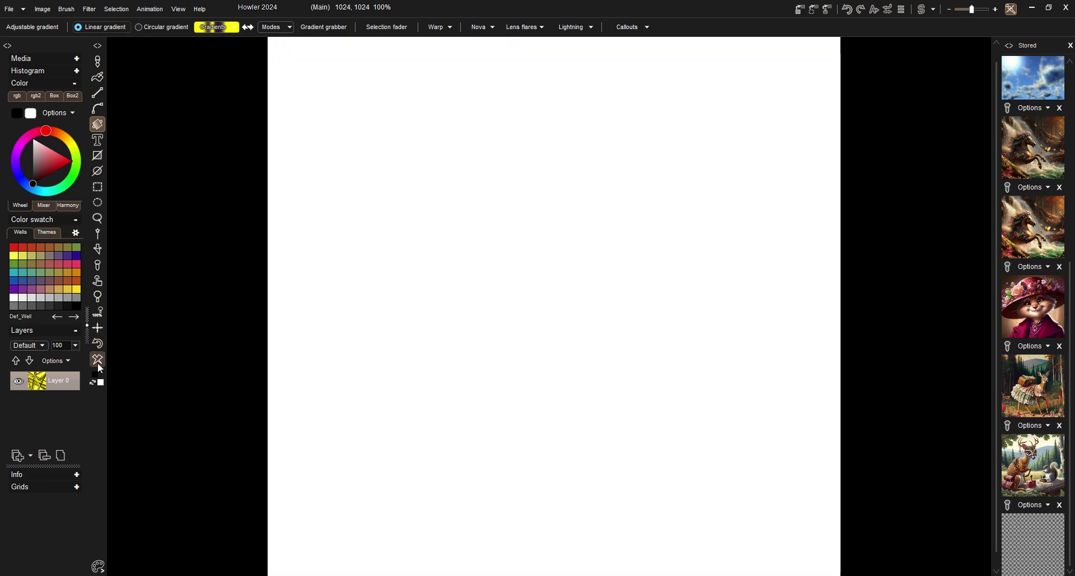
{"action": "left_click", "coordinate": [56, 27]}
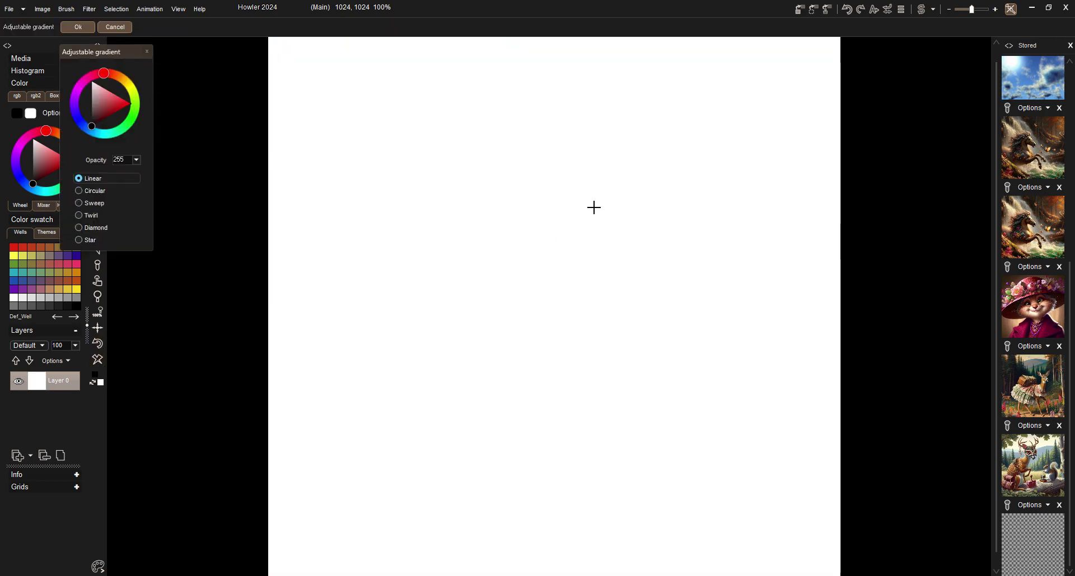
{"action": "left_click_drag", "start_coordinate": [593, 206], "coordinate": [382, 363]}
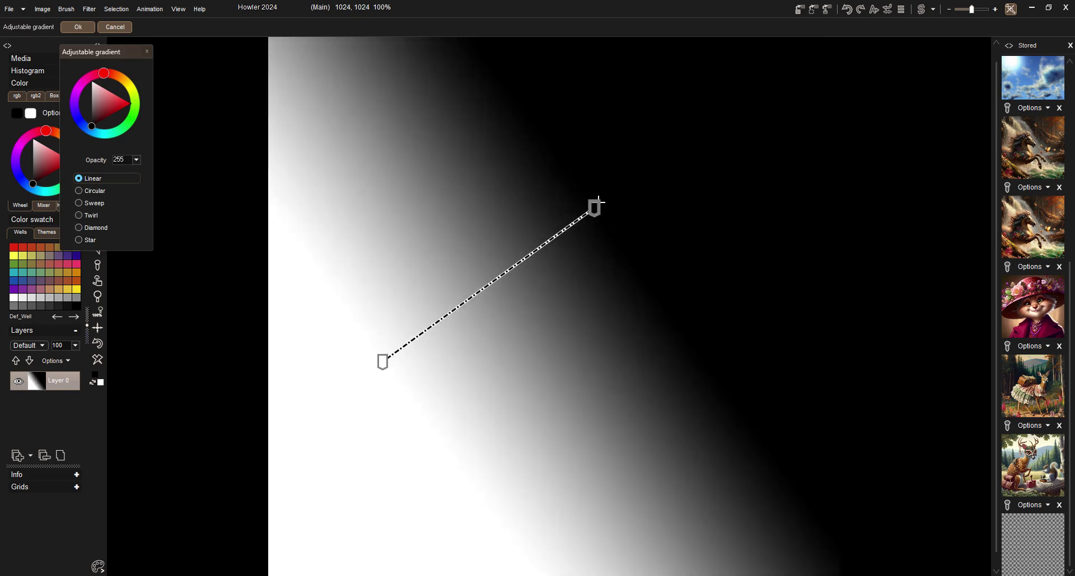
- Reposition the black handle to the canvas's upper middle and the white handle to the right of its centre
{"action": "left_click_drag", "start_coordinate": [597, 208], "coordinate": [475, 130]}
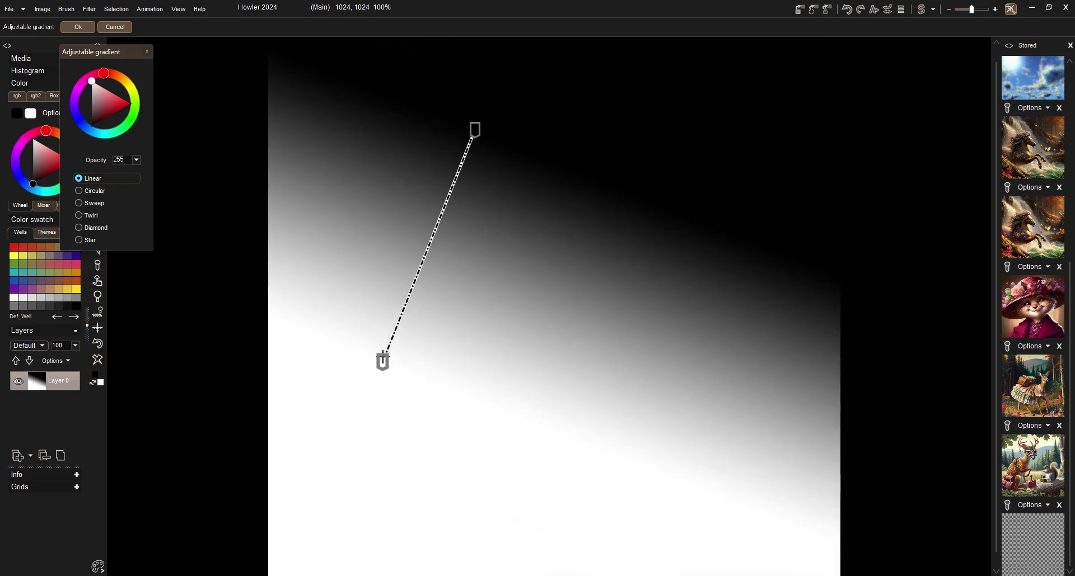
{"action": "left_click_drag", "start_coordinate": [383, 363], "coordinate": [593, 364]}
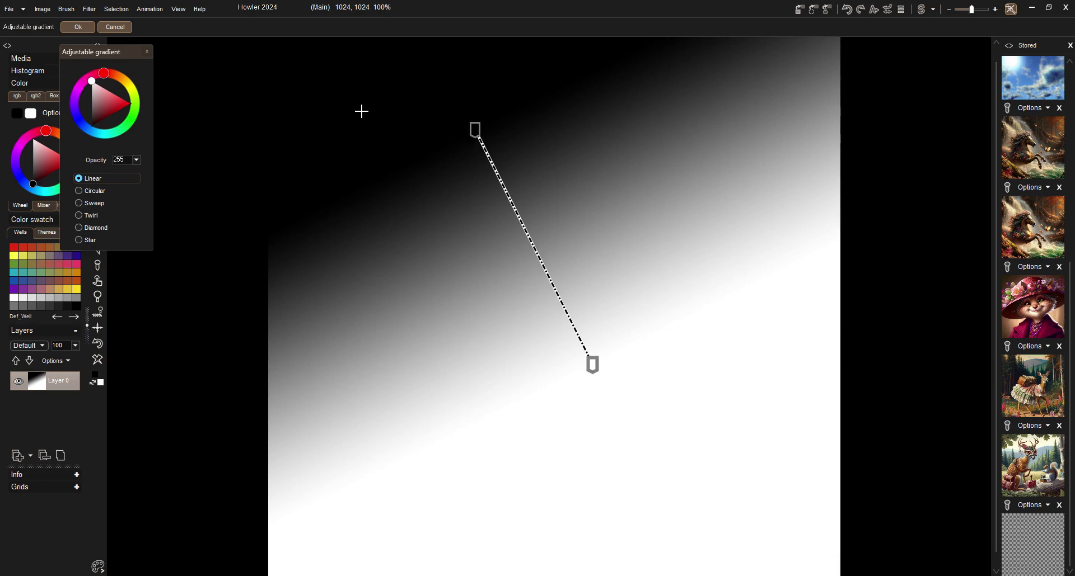
- Select the gradient's black start handle and recolour it red, moving the Adjustable gradient settings clear of the colour swatches
{"action": "left_click_drag", "start_coordinate": [119, 60], "coordinate": [328, 107]}
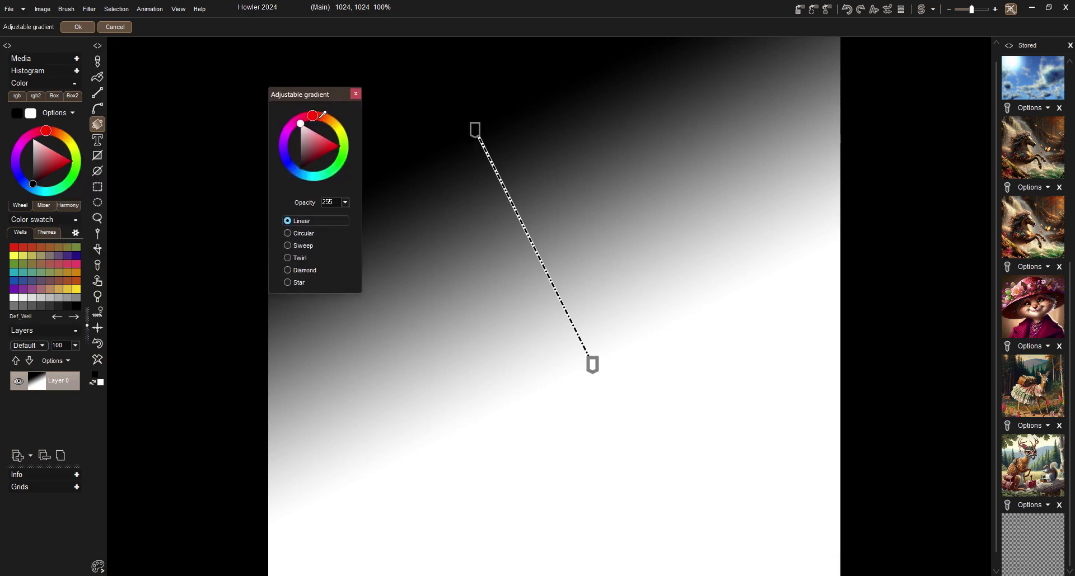
{"action": "left_click", "coordinate": [475, 129]}
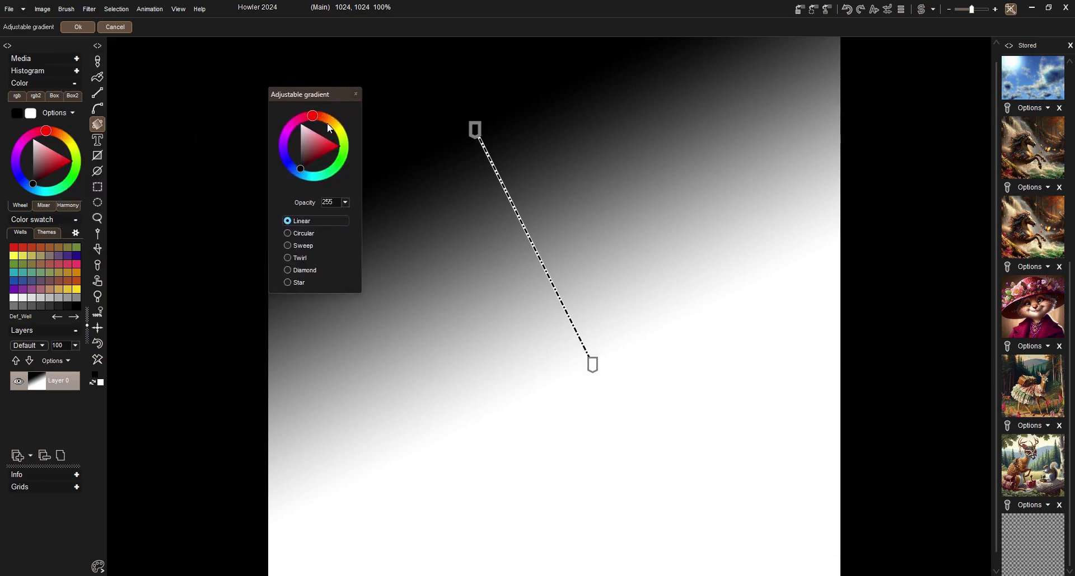
{"action": "left_click", "coordinate": [307, 115]}
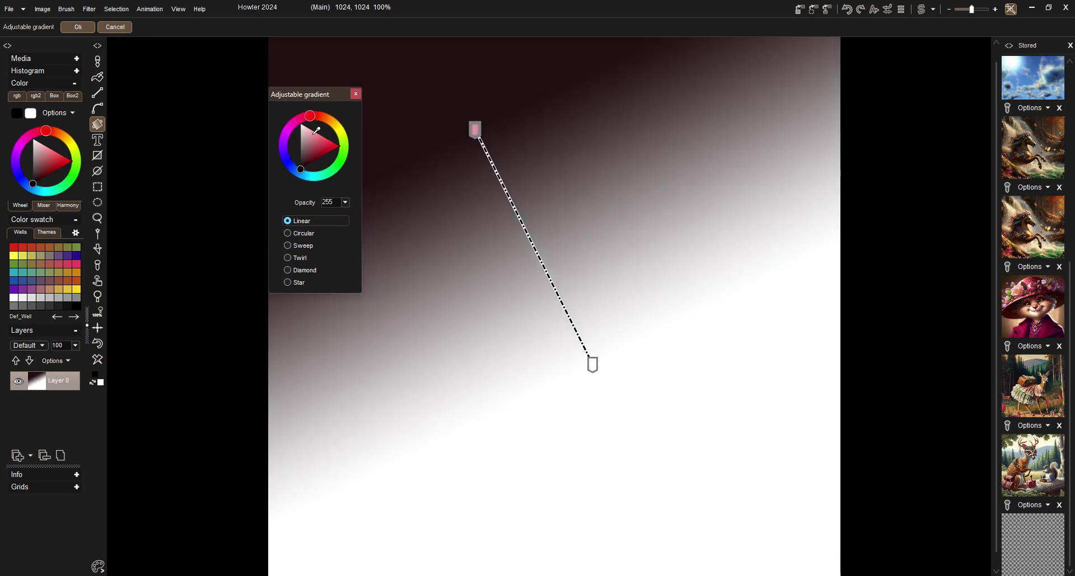
{"action": "left_click", "coordinate": [338, 146]}
{"action": "mouse_move", "coordinate": [338, 147]}
{"action": "left_mouse_down"}
{"action": "mouse_move", "coordinate": [330, 115]}
{"action": "mouse_move", "coordinate": [343, 161]}
{"action": "mouse_move", "coordinate": [305, 109]}
{"action": "mouse_move", "coordinate": [319, 113]}
{"action": "left_mouse_up"}
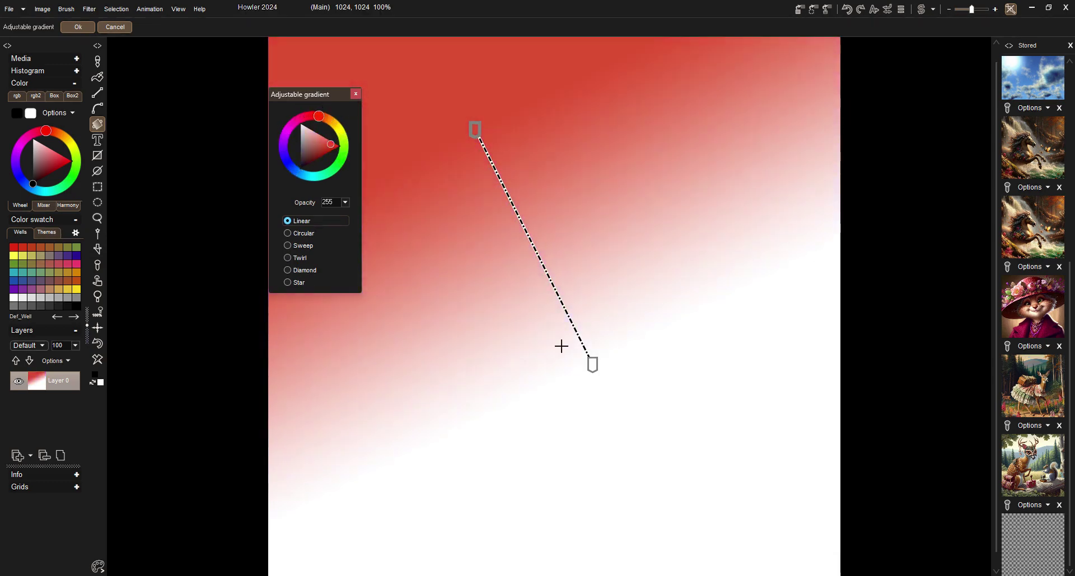
- Move the white handle up and outward, lower the red handle to flatten the gradient line, and apply the gradient
{"action": "left_click_drag", "start_coordinate": [592, 364], "coordinate": [636, 303]}
{"action": "mouse_move", "coordinate": [535, 207]}
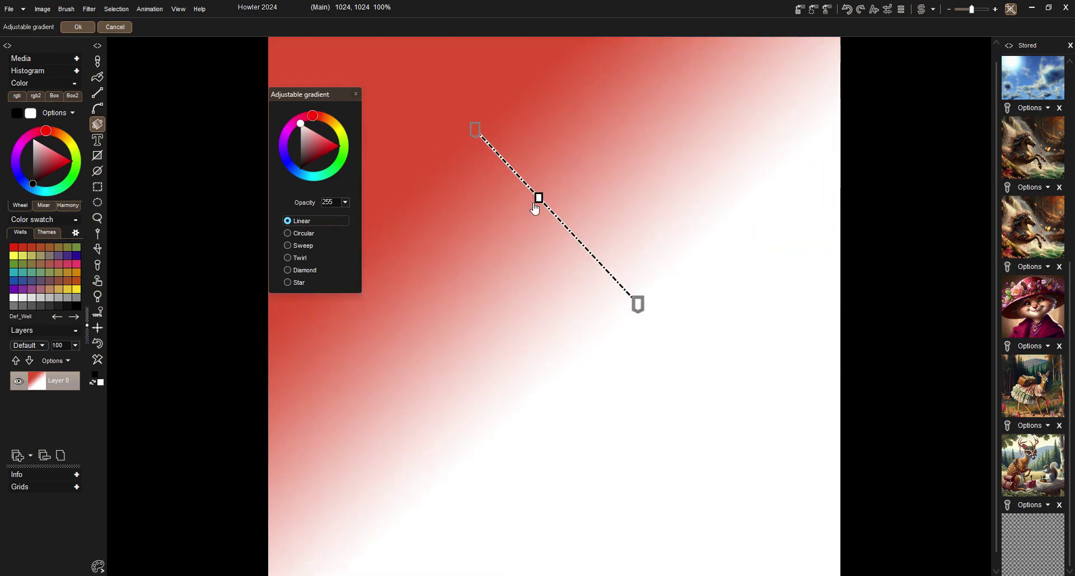
{"action": "left_click_drag", "start_coordinate": [476, 131], "coordinate": [448, 210]}
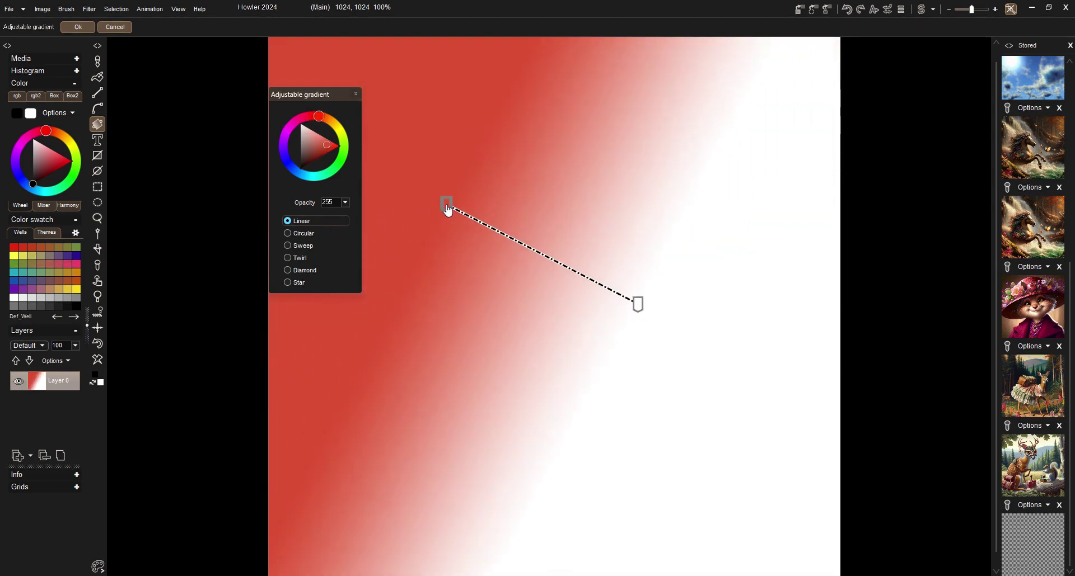
{"action": "key", "text": "Return"}
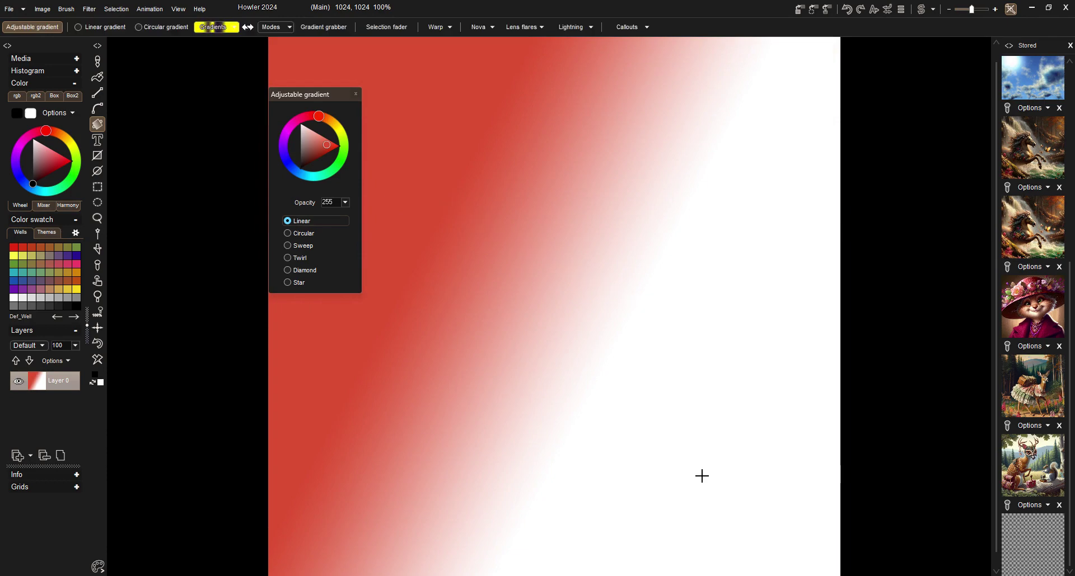
- Restore the blank canvas and draw an adjustable linear gradient from the upper left down to the lower right
{"action": "left_click", "coordinate": [1034, 539]}
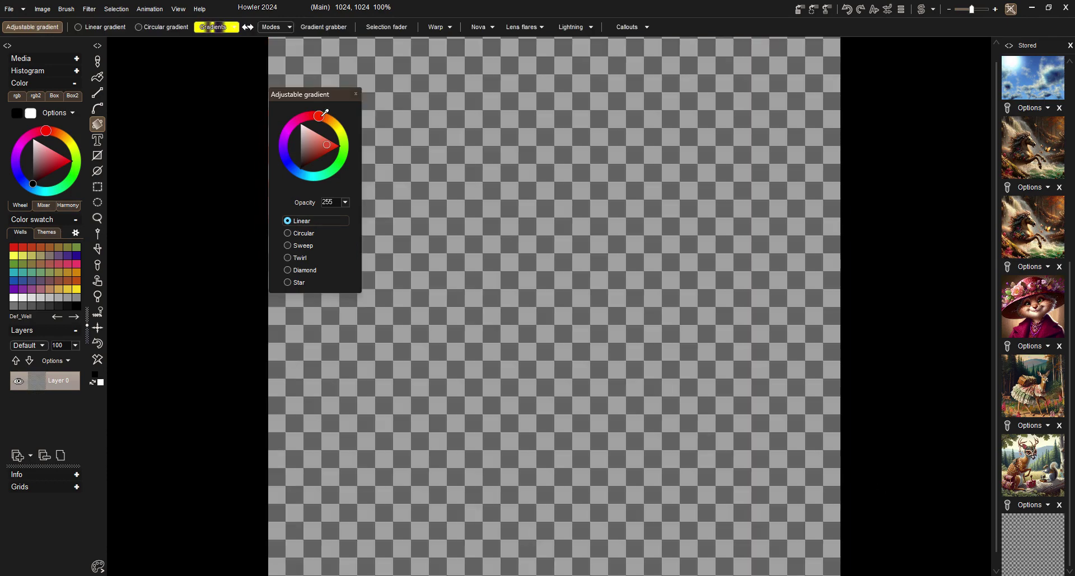
{"action": "left_click_drag", "start_coordinate": [418, 176], "coordinate": [679, 335]}
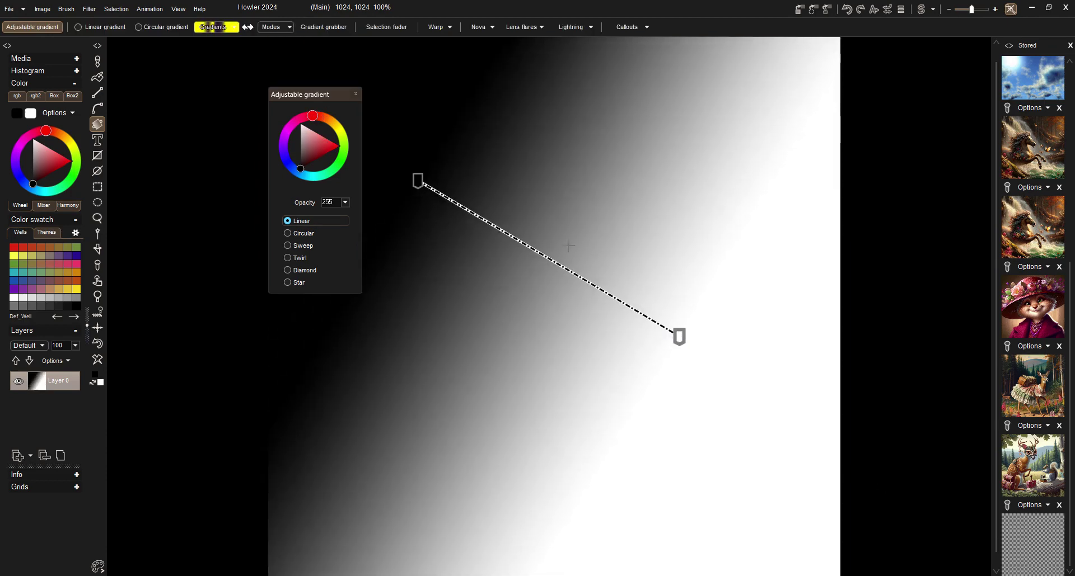
- Set the gradient's end handle to black with an opacity of 0
{"action": "left_click", "coordinate": [678, 337]}
{"action": "left_click", "coordinate": [300, 171]}
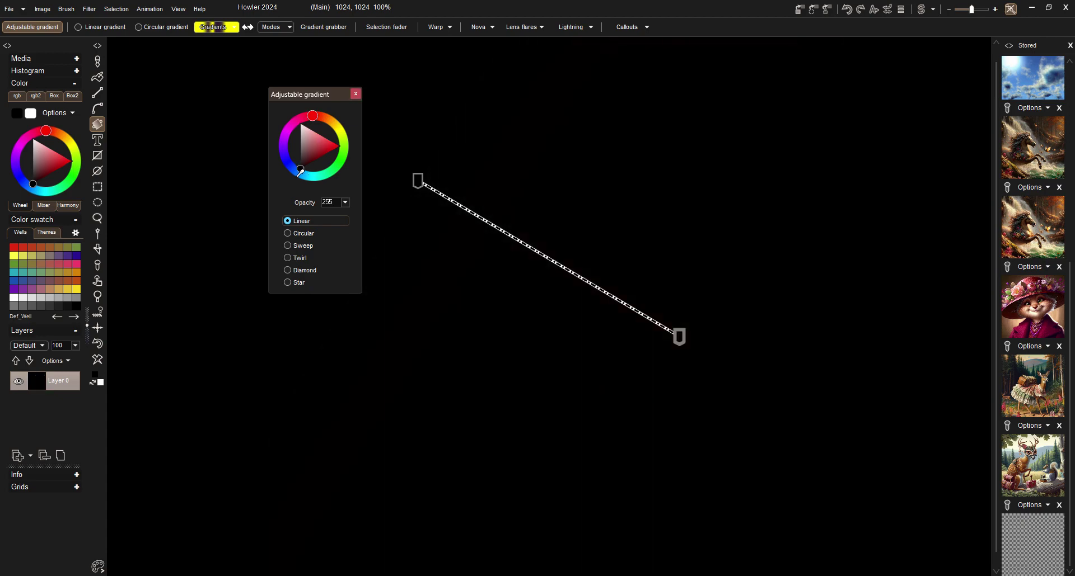
{"action": "left_click", "coordinate": [345, 202]}
{"action": "left_click_drag", "start_coordinate": [348, 216], "coordinate": [263, 216]}
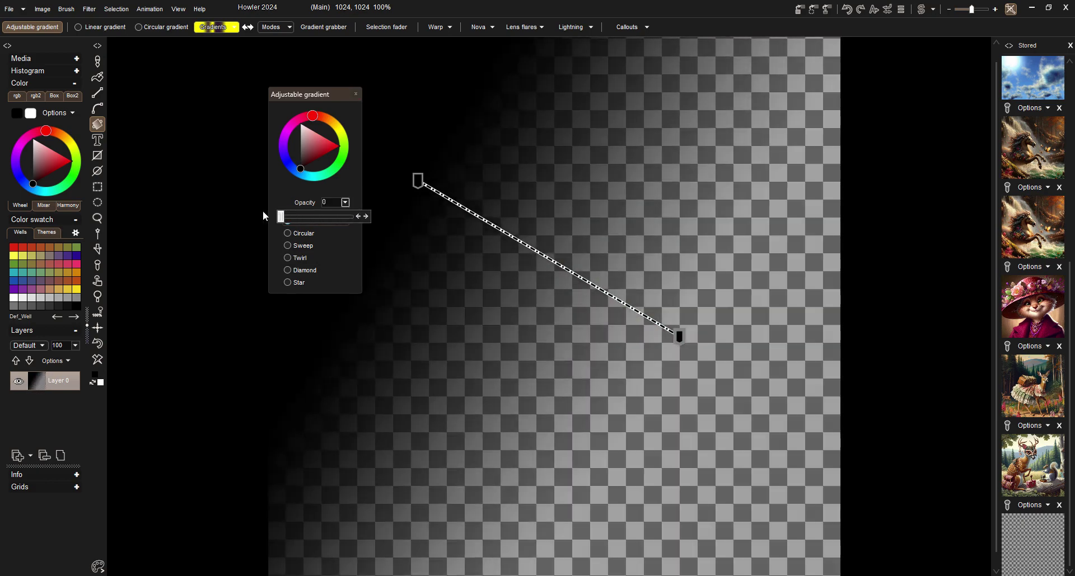
{"action": "left_click", "coordinate": [348, 170]}
- Move the gradient's start handle to the canvas's upper middle and colour it orange
{"action": "left_click", "coordinate": [418, 181]}
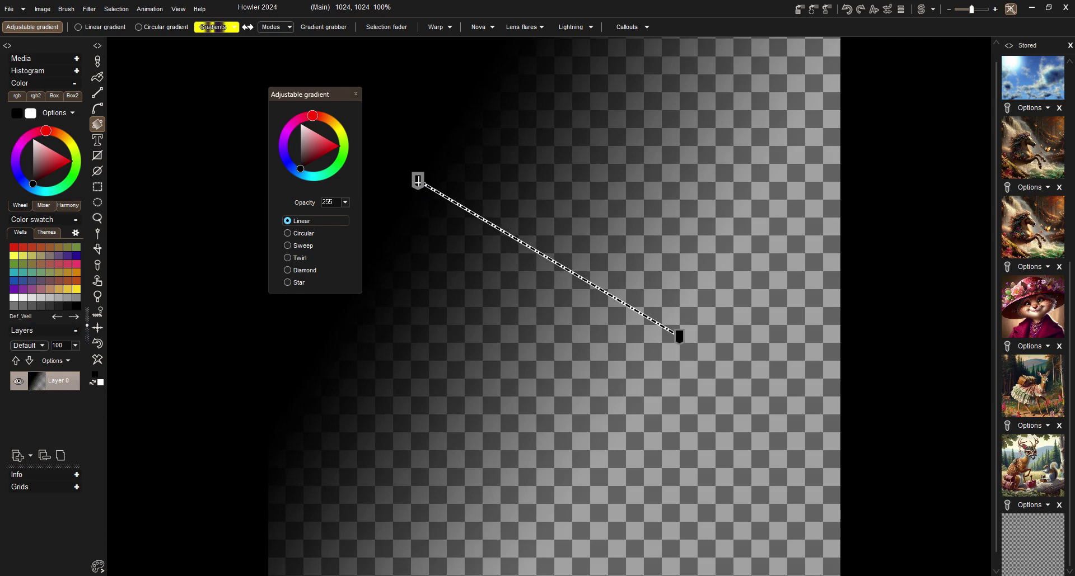
{"action": "left_click_drag", "start_coordinate": [418, 180], "coordinate": [541, 153]}
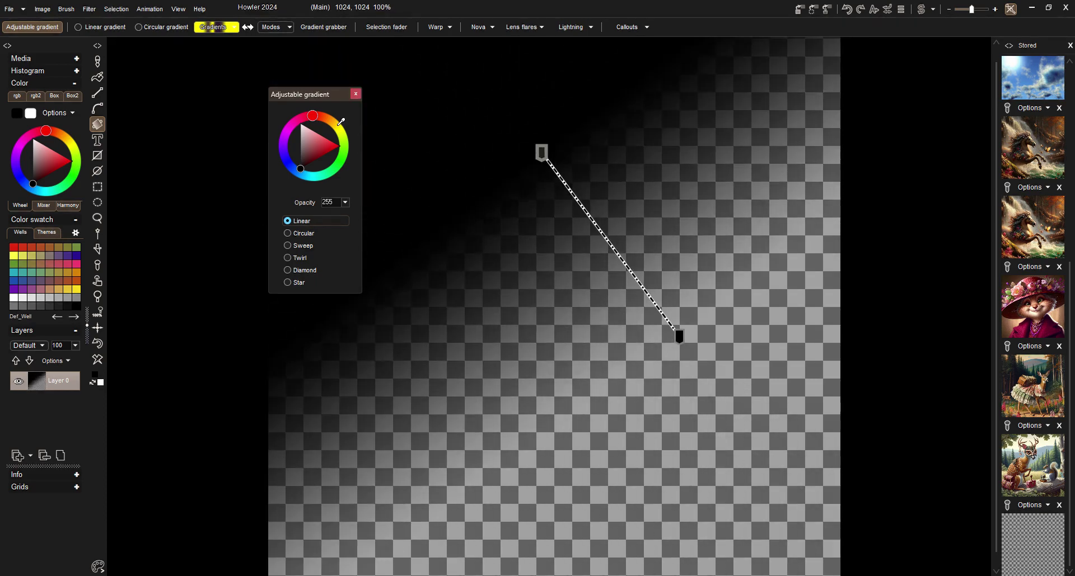
{"action": "left_click_drag", "start_coordinate": [341, 122], "coordinate": [333, 144]}
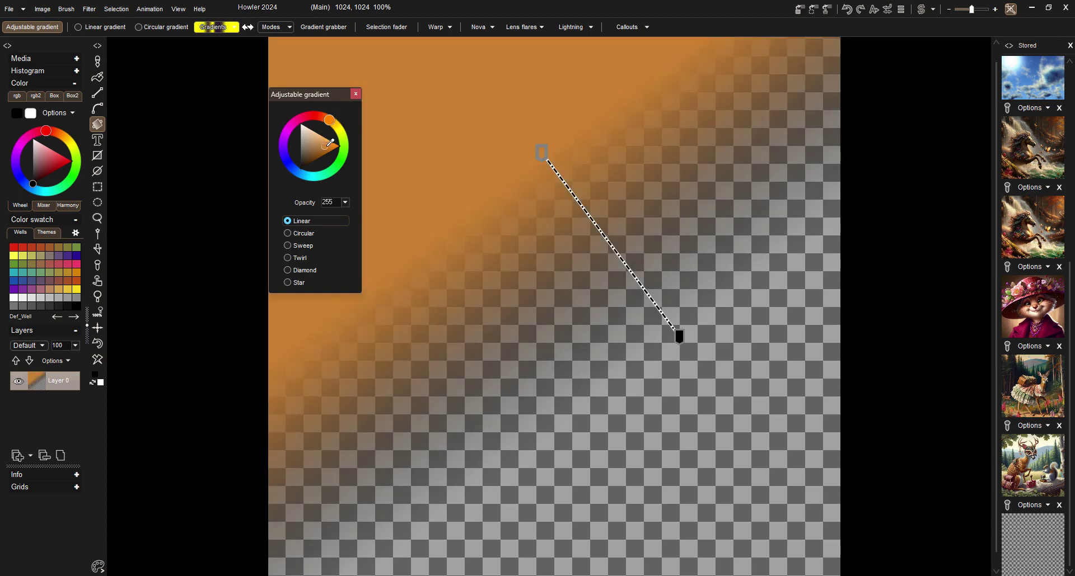
- Add two intermediate handles along the gradient line, colour the lower one blue and then bright green, and close the gradient settings
{"action": "mouse_move", "coordinate": [582, 209]}
{"action": "left_mouse_down"}
{"action": "mouse_move", "coordinate": [638, 278]}
{"action": "mouse_move", "coordinate": [582, 173]}
{"action": "mouse_move", "coordinate": [672, 316]}
{"action": "mouse_move", "coordinate": [572, 169]}
{"action": "mouse_move", "coordinate": [660, 308]}
{"action": "mouse_move", "coordinate": [576, 209]}
{"action": "mouse_move", "coordinate": [675, 342]}
{"action": "mouse_move", "coordinate": [595, 223]}
{"action": "left_mouse_up"}
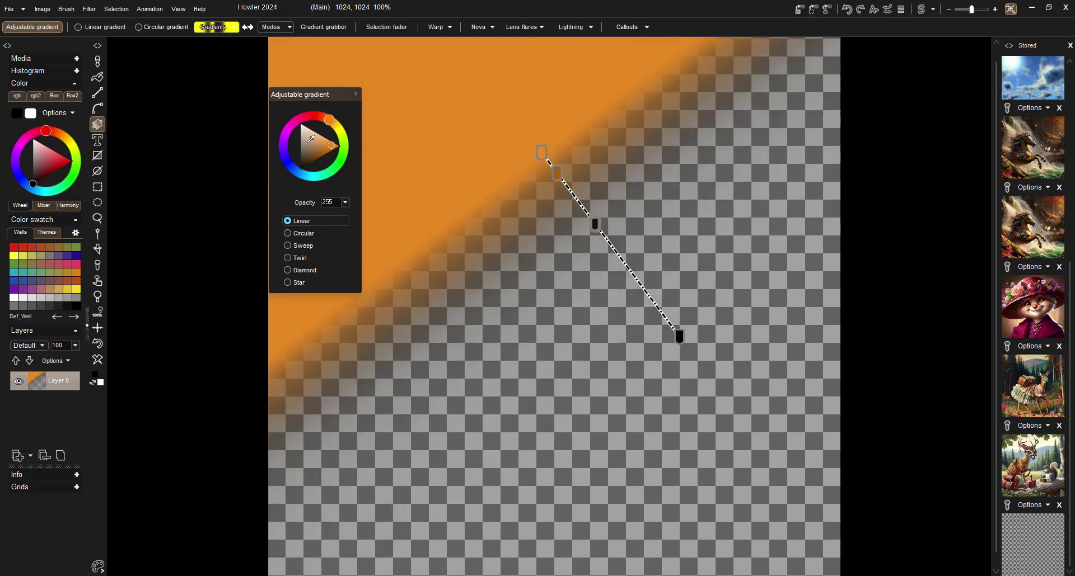
{"action": "left_click_drag", "start_coordinate": [291, 151], "coordinate": [289, 163]}
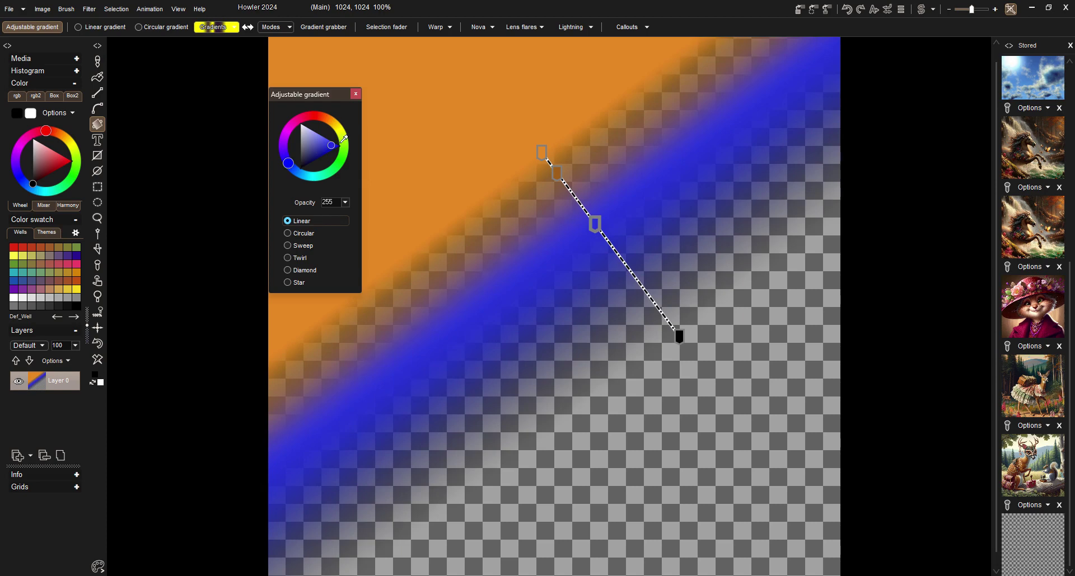
{"action": "left_click_drag", "start_coordinate": [344, 139], "coordinate": [345, 149]}
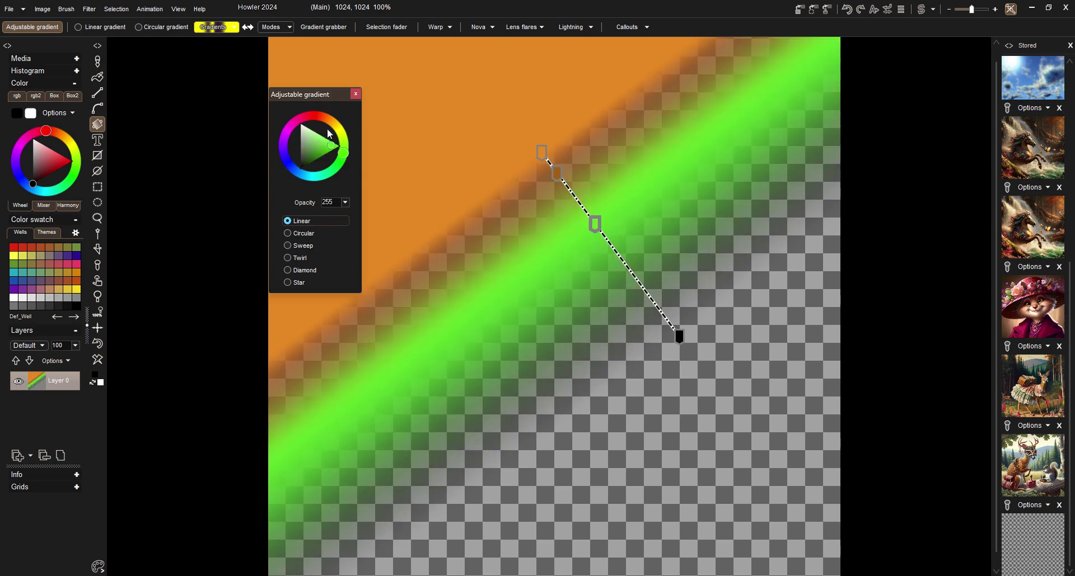
{"action": "left_click", "coordinate": [356, 95]}
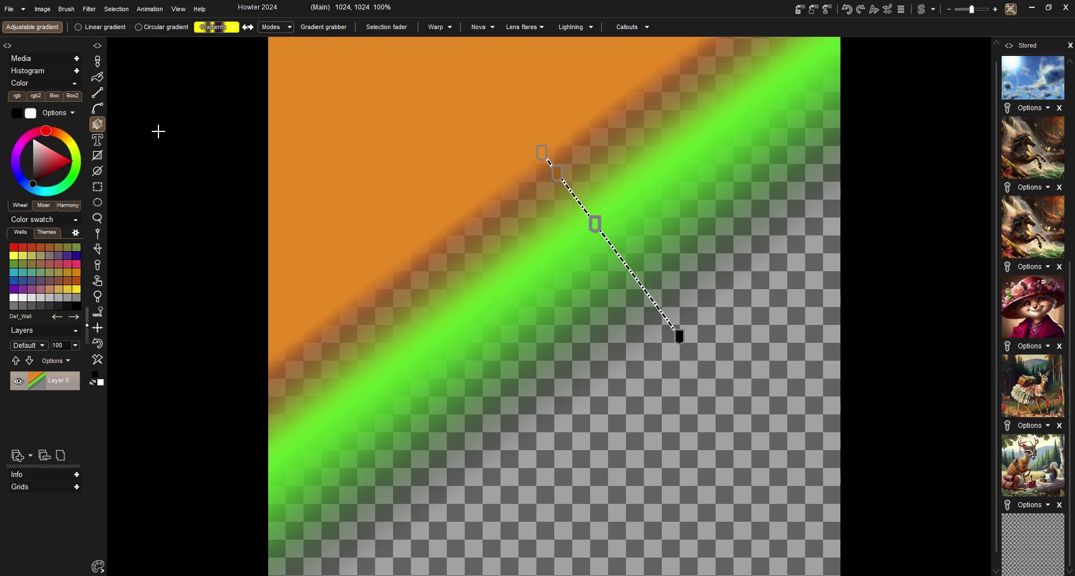
- With the Rectangle tool, draw one filled rectangle using the Horizontal gradient fill and another using the Vertical fill
{"action": "left_click", "coordinate": [101, 157]}
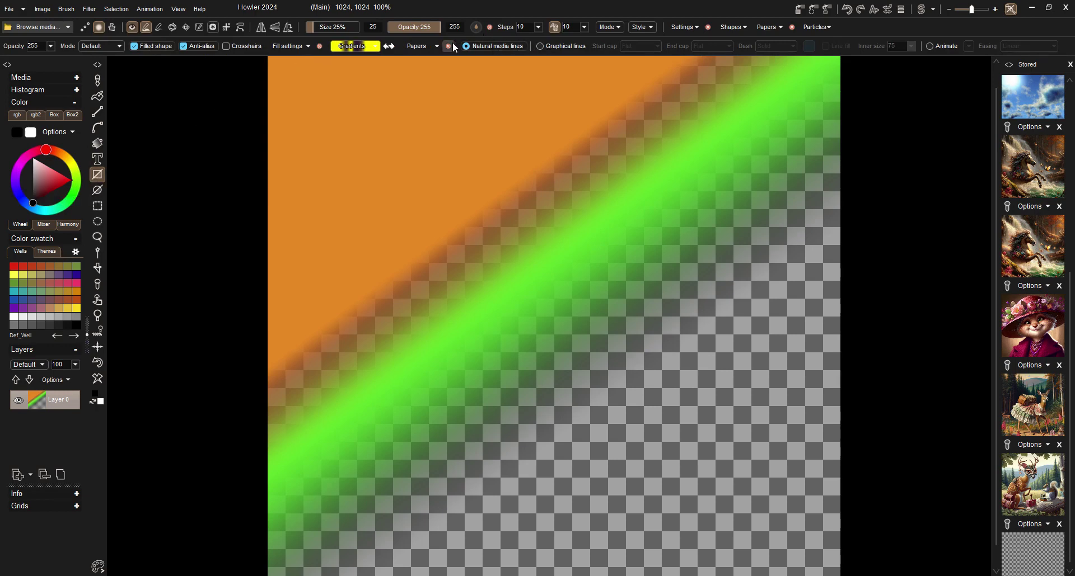
{"action": "left_click", "coordinate": [290, 46]}
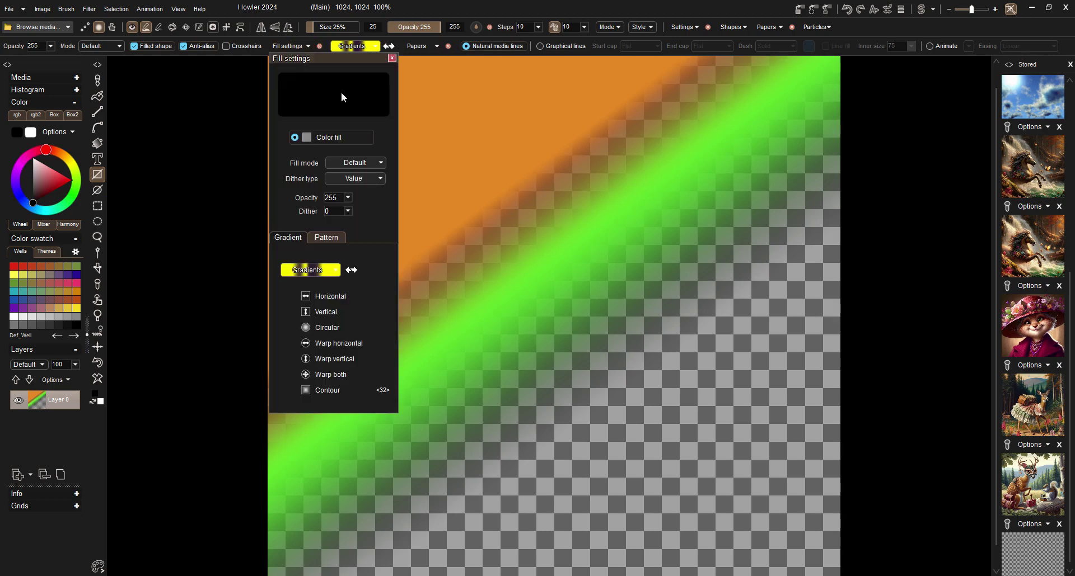
{"action": "left_click", "coordinate": [330, 297]}
{"action": "left_click_drag", "start_coordinate": [484, 251], "coordinate": [670, 430]}
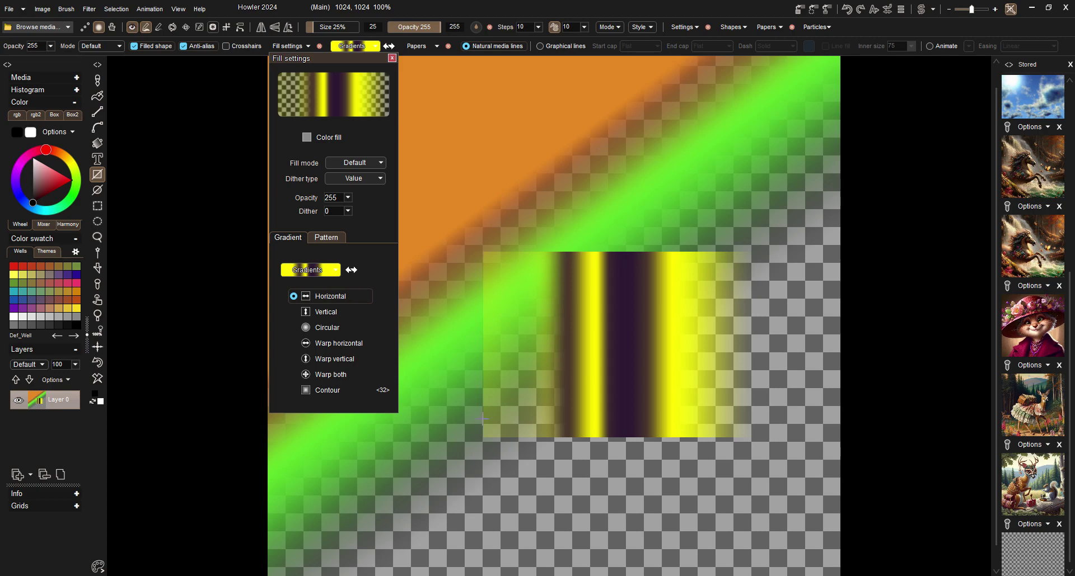
{"action": "left_click", "coordinate": [322, 313]}
{"action": "left_click_drag", "start_coordinate": [434, 373], "coordinate": [681, 504]}
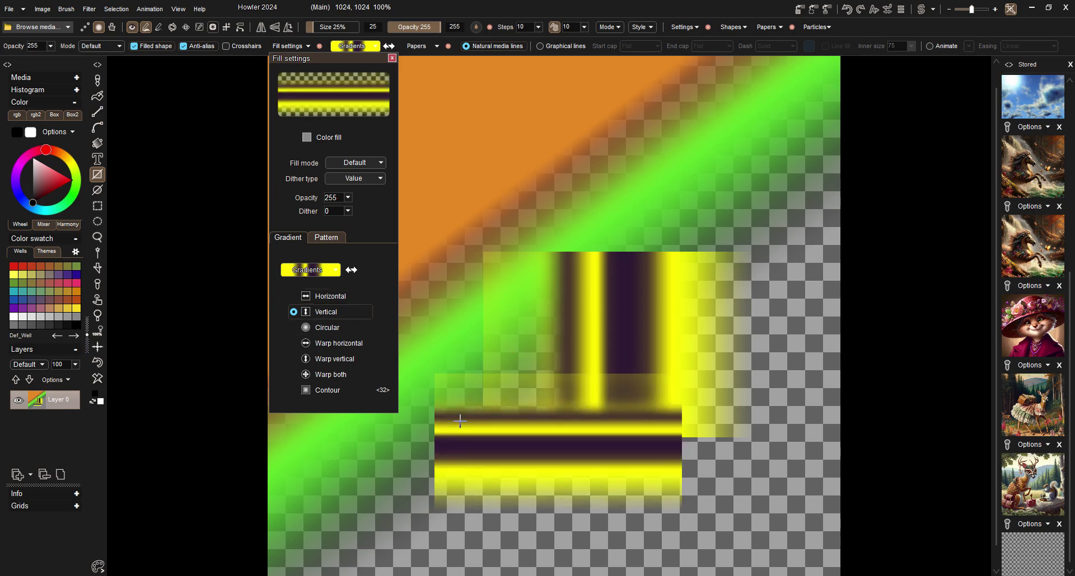
- Draw a rectangle with an off-centre Circular gradient fill and another with the Warp horizontal fill
{"action": "left_click", "coordinate": [323, 331]}
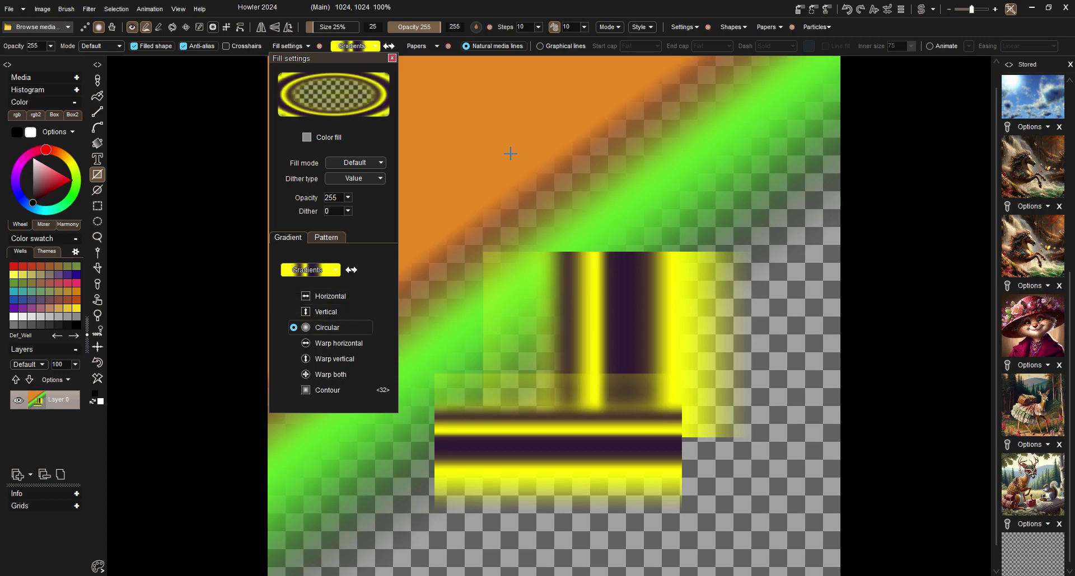
{"action": "left_click_drag", "start_coordinate": [511, 154], "coordinate": [715, 290]}
{"action": "left_click_drag", "start_coordinate": [558, 182], "coordinate": [559, 181]}
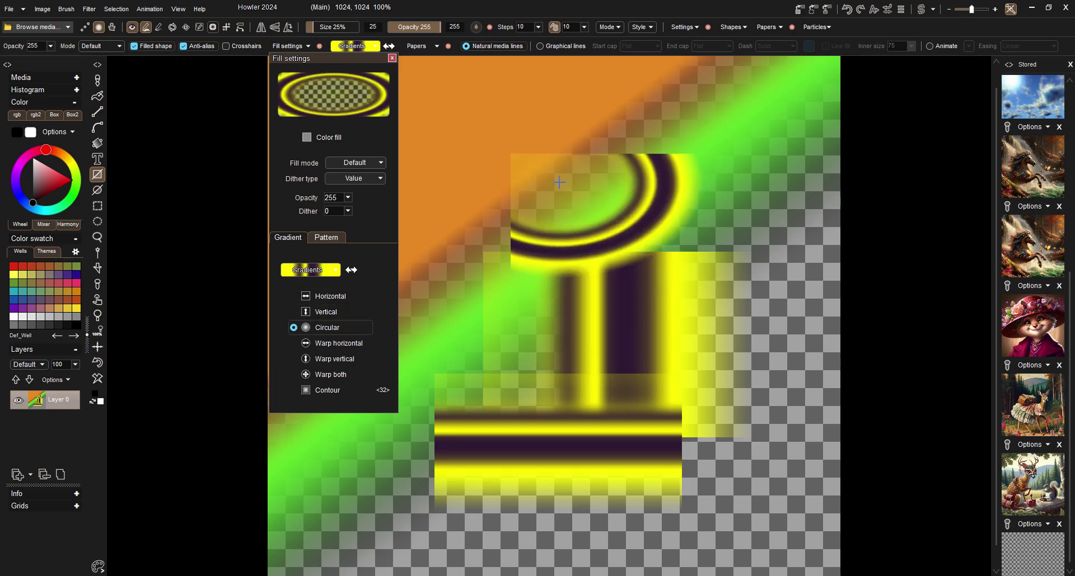
{"action": "left_click", "coordinate": [337, 343]}
{"action": "left_click_drag", "start_coordinate": [422, 278], "coordinate": [638, 427]}
- With the Ellipse tool, draw a small unfilled circle, enable Filled shape, and draw two large ellipses with the Warp horizontal fill
{"action": "left_click", "coordinate": [96, 191]}
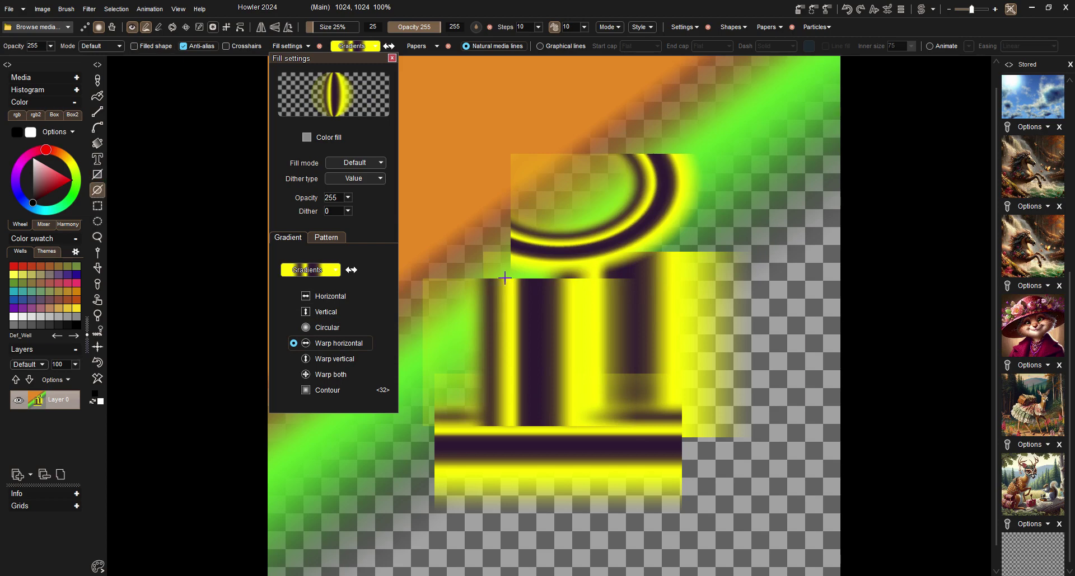
{"action": "mouse_move", "coordinate": [595, 229]}
{"action": "left_mouse_down"}
{"action": "mouse_move", "coordinate": [707, 324]}
{"action": "mouse_move", "coordinate": [611, 246]}
{"action": "left_mouse_up"}
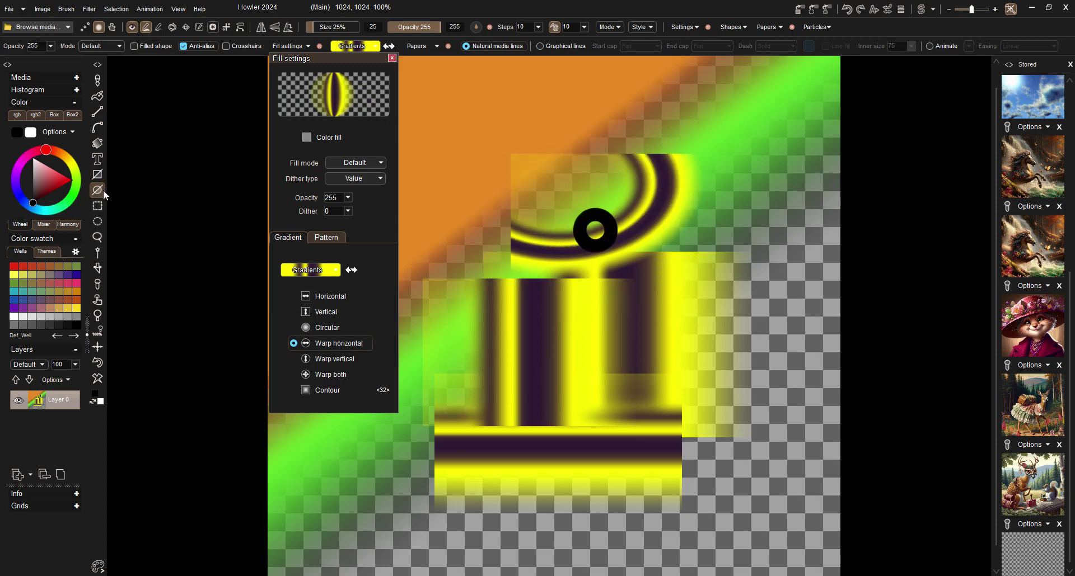
{"action": "left_click", "coordinate": [156, 45]}
{"action": "left_click_drag", "start_coordinate": [596, 211], "coordinate": [704, 292]}
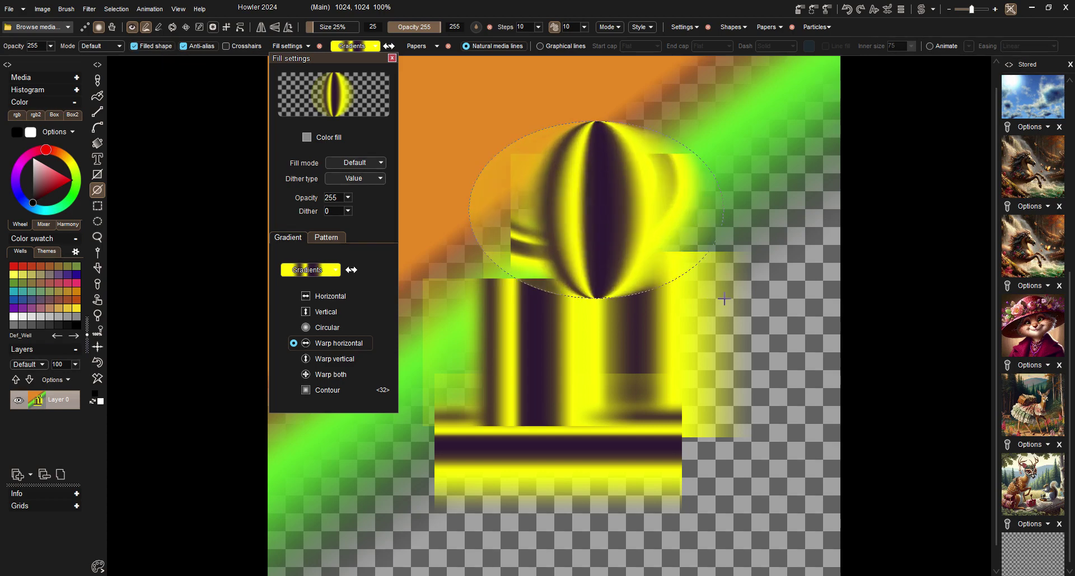
{"action": "left_click", "coordinate": [165, 48]}
{"action": "mouse_move", "coordinate": [472, 207]}
{"action": "left_mouse_down"}
{"action": "mouse_move", "coordinate": [565, 288]}
{"action": "mouse_move", "coordinate": [602, 304]}
{"action": "left_mouse_up"}
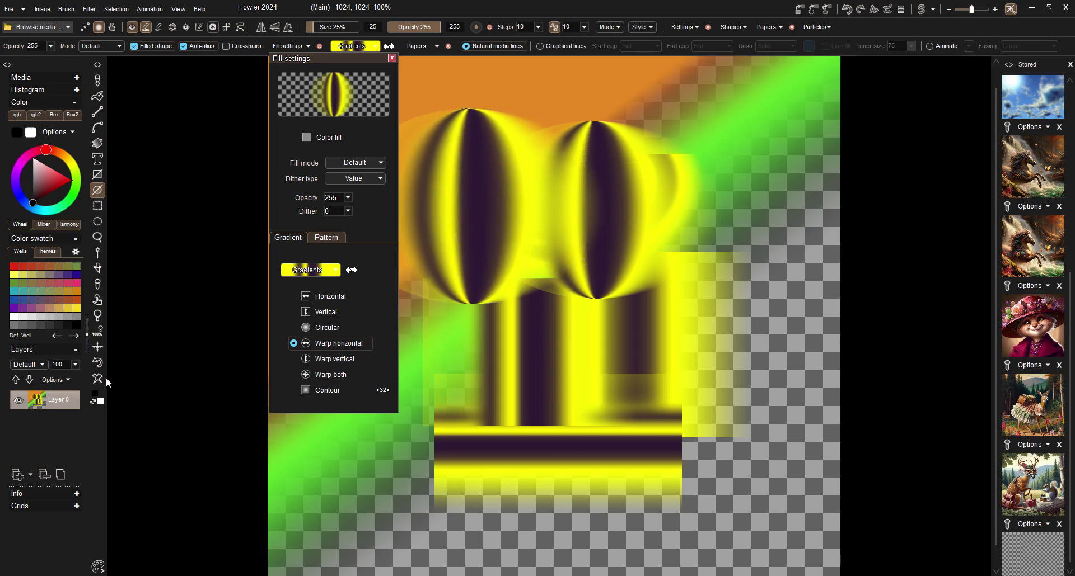
- Restore the blank canvas and draw three ellipses filled with Warp horizontal, Warp vertical and Warp both gradients
{"action": "left_click", "coordinate": [1043, 562]}
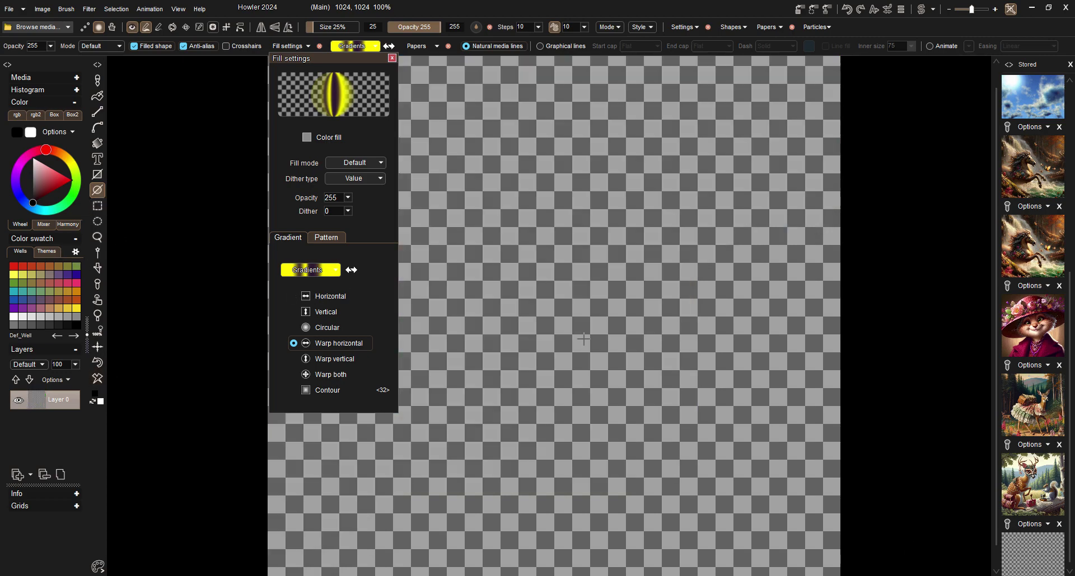
{"action": "left_click_drag", "start_coordinate": [487, 239], "coordinate": [603, 320]}
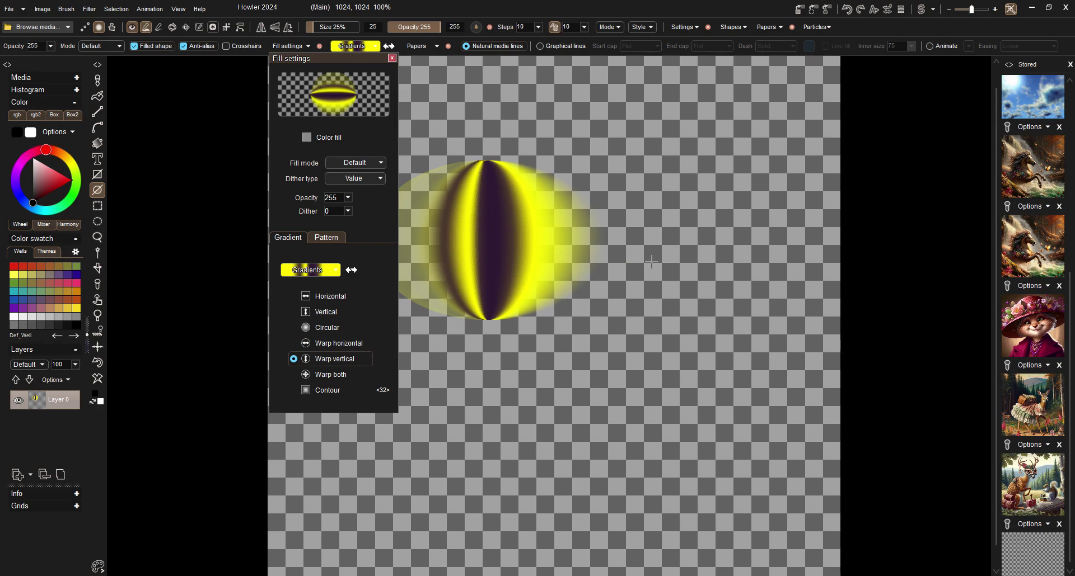
{"action": "left_click_drag", "start_coordinate": [651, 261], "coordinate": [762, 323]}
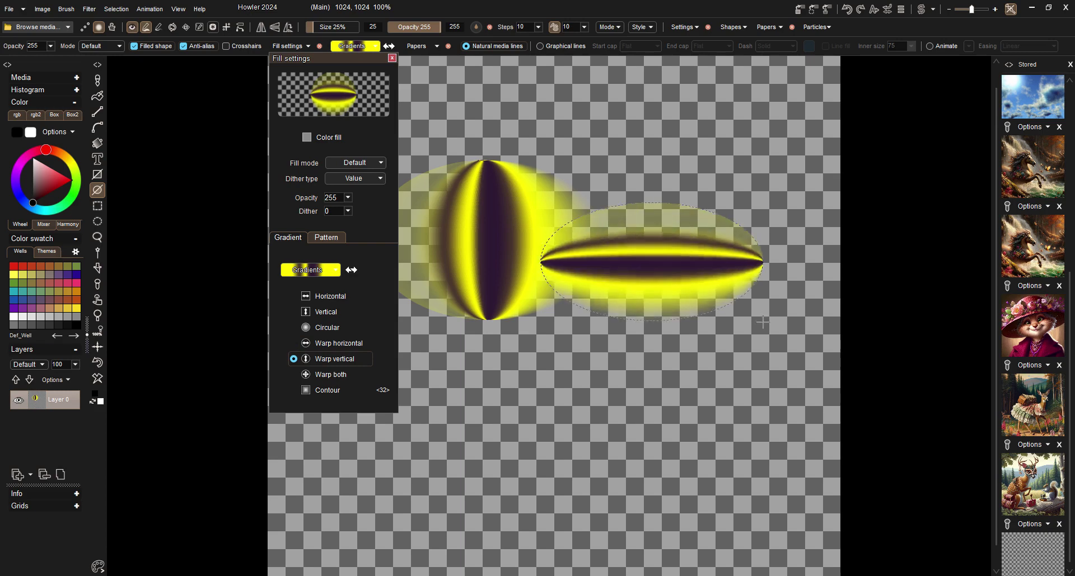
{"action": "left_click", "coordinate": [333, 376]}
{"action": "left_click_drag", "start_coordinate": [534, 397], "coordinate": [627, 464]}
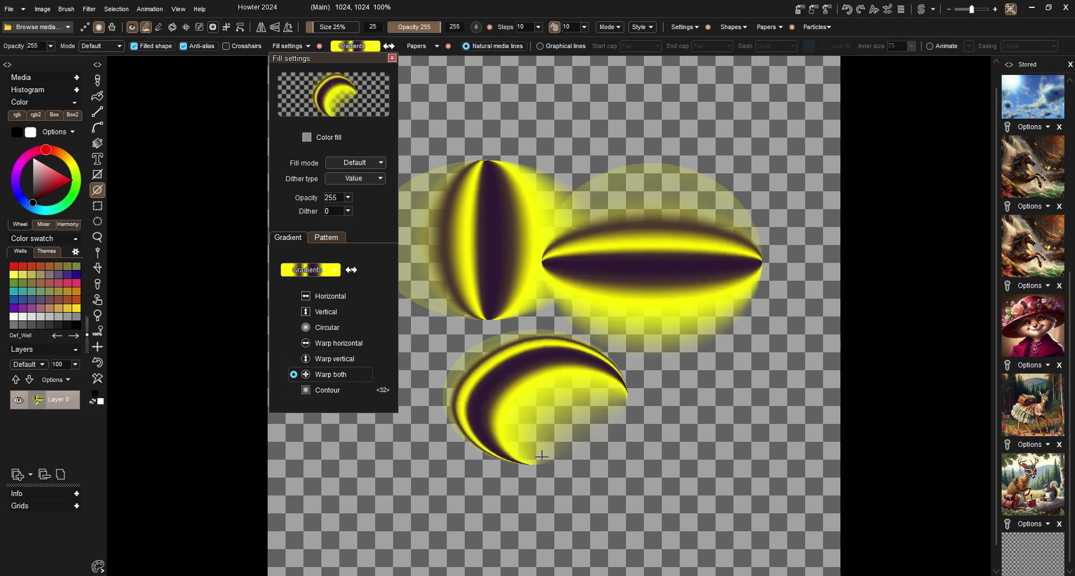
- Draw a circle with the Contour gradient fill in the canvas's upper right and adjust the contour width
{"action": "left_click", "coordinate": [338, 392]}
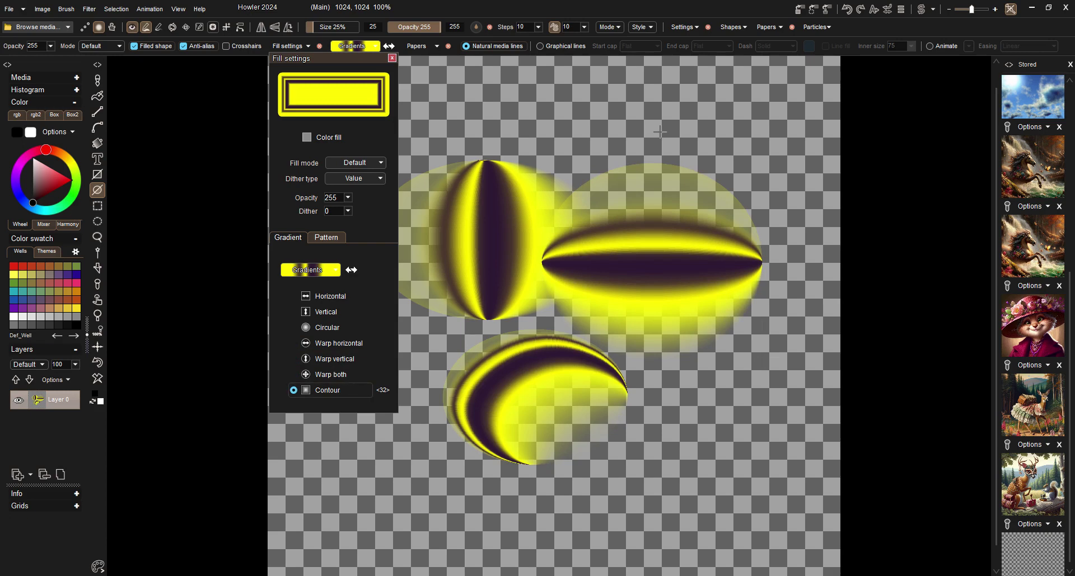
{"action": "left_click_drag", "start_coordinate": [660, 132], "coordinate": [718, 187]}
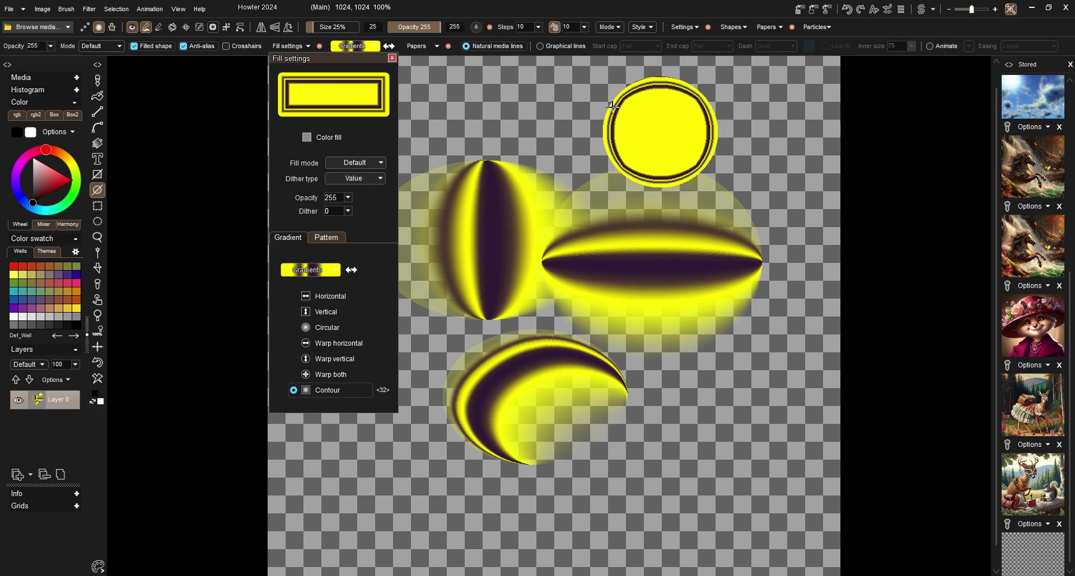
{"action": "left_click_drag", "start_coordinate": [378, 390], "coordinate": [522, 395]}
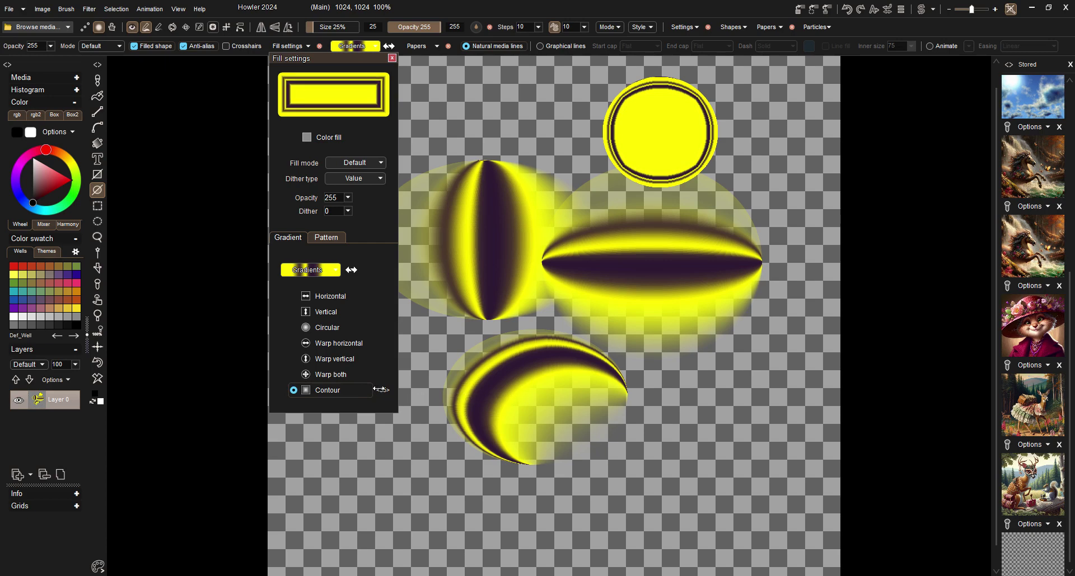
- Set the contour width to 42 and draw a large Contour-filled circle overlapping the upper-right one, finishing with the width at 42
{"action": "left_click_drag", "start_coordinate": [381, 389], "coordinate": [537, 396]}
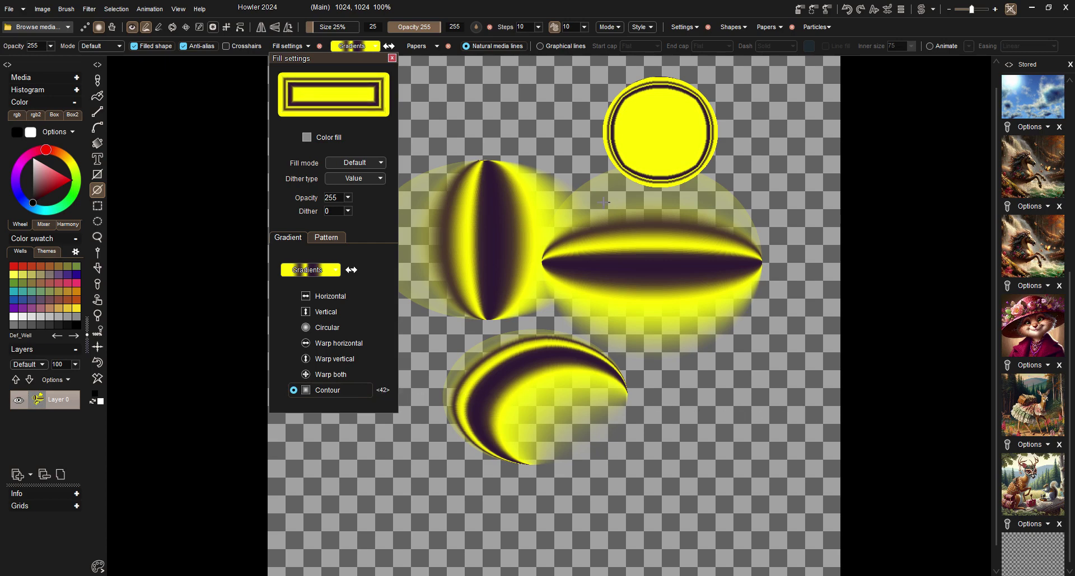
{"action": "left_click_drag", "start_coordinate": [582, 177], "coordinate": [666, 257]}
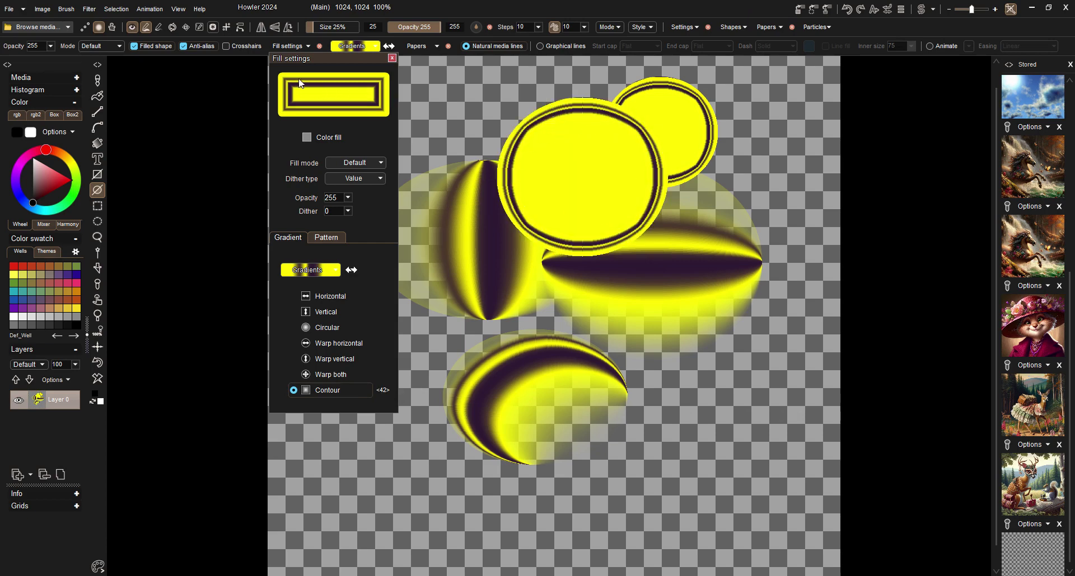
{"action": "left_click_drag", "start_coordinate": [382, 390], "coordinate": [292, 378]}
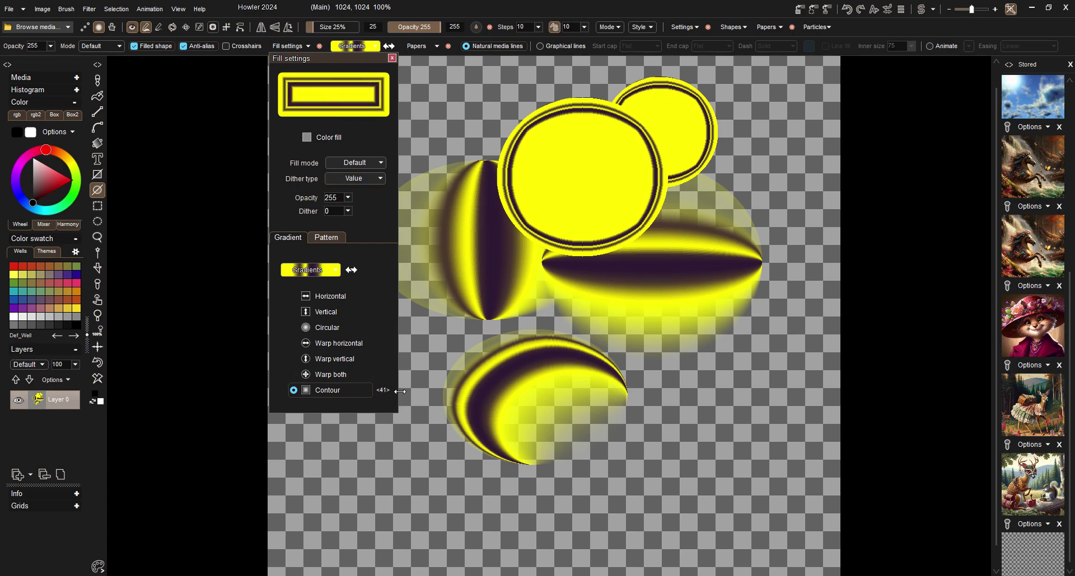
{"action": "left_click_drag", "start_coordinate": [400, 391], "coordinate": [453, 353]}
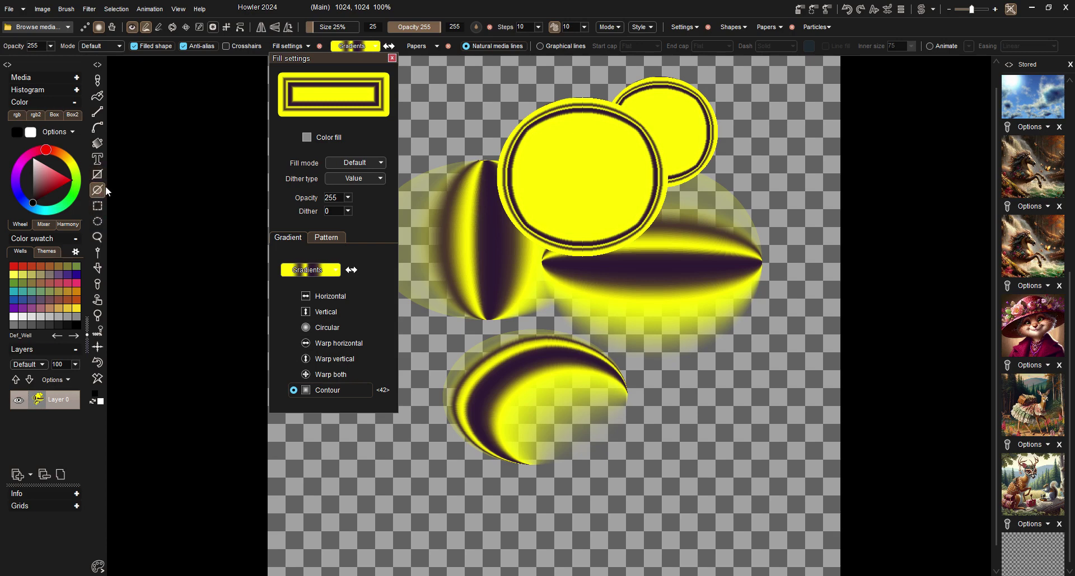
- Restore the blank canvas, lasso a tall curved freehand selection, and fill it with the Warp horizontal gradient
{"action": "left_click", "coordinate": [99, 235]}
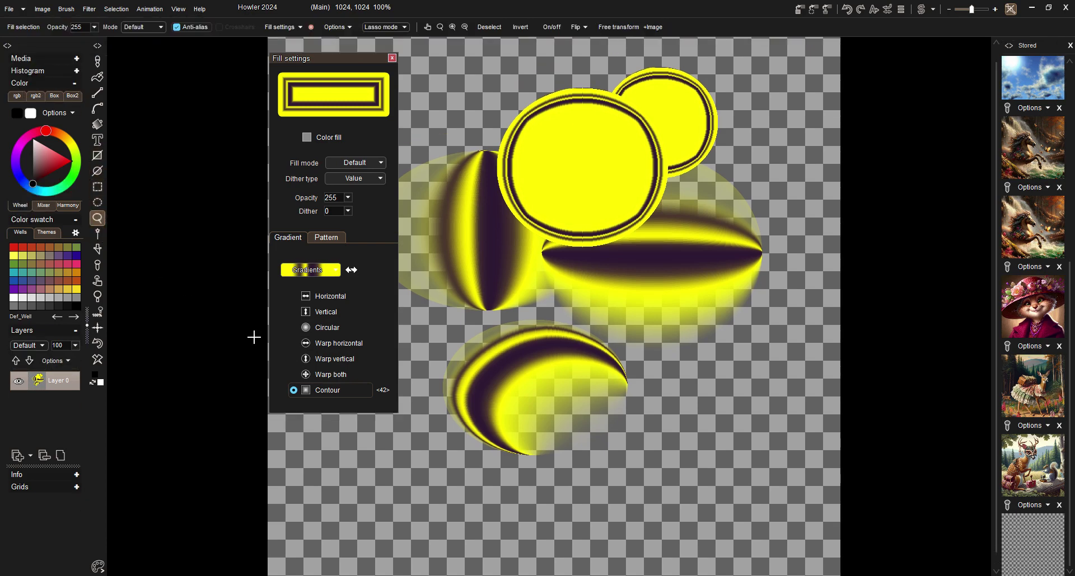
{"action": "left_click", "coordinate": [1008, 545]}
{"action": "mouse_move", "coordinate": [592, 140]}
{"action": "left_mouse_down"}
{"action": "mouse_move", "coordinate": [541, 395]}
{"action": "mouse_move", "coordinate": [704, 253]}
{"action": "mouse_move", "coordinate": [670, 105]}
{"action": "mouse_move", "coordinate": [593, 138]}
{"action": "left_mouse_up"}
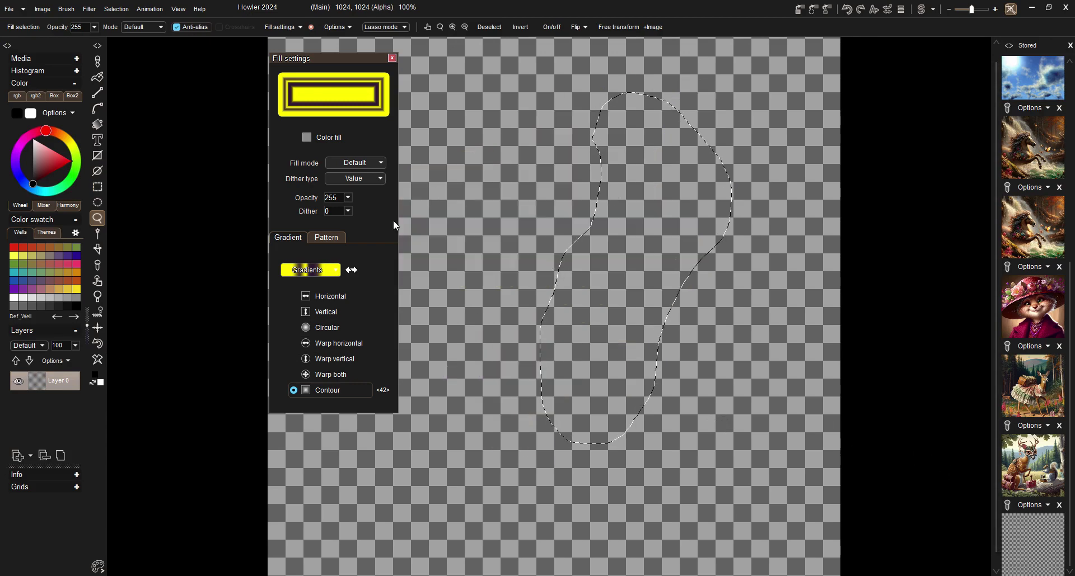
{"action": "left_click", "coordinate": [325, 343]}
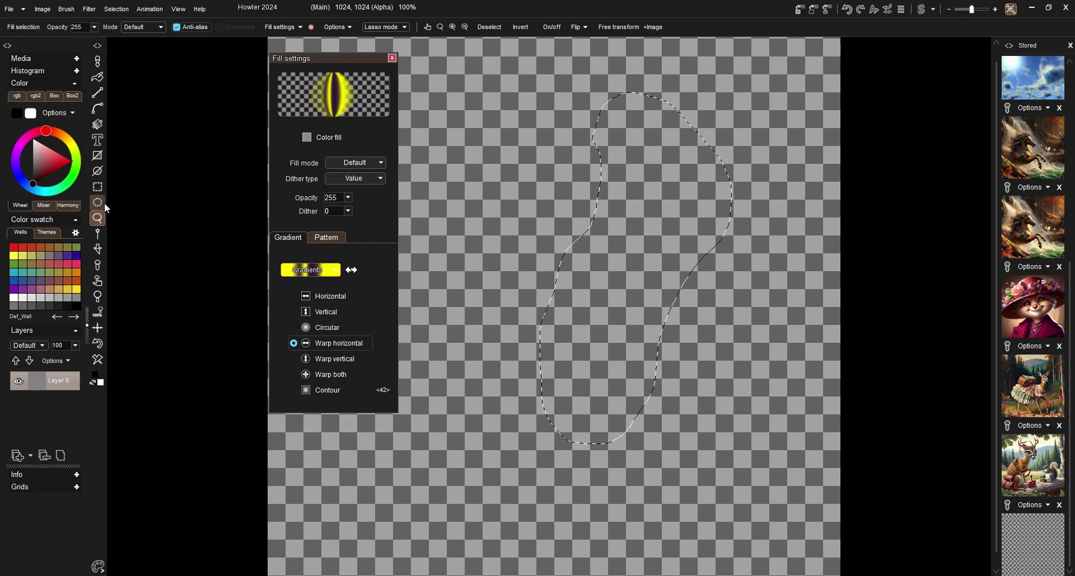
{"action": "left_click", "coordinate": [24, 27]}
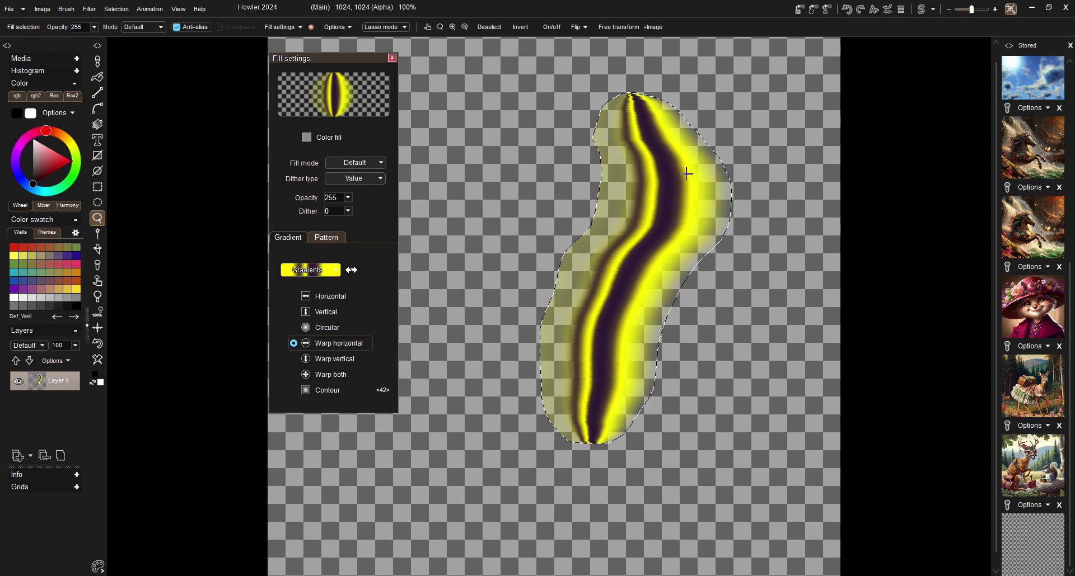
- Lasso a wide wavy selection across the middle of the filled shape and fill it with Warp horizontal in Default mode
{"action": "mouse_move", "coordinate": [717, 268]}
{"action": "left_mouse_down"}
{"action": "mouse_move", "coordinate": [475, 244]}
{"action": "mouse_move", "coordinate": [421, 314]}
{"action": "mouse_move", "coordinate": [699, 344]}
{"action": "mouse_move", "coordinate": [806, 316]}
{"action": "mouse_move", "coordinate": [750, 281]}
{"action": "left_mouse_up"}
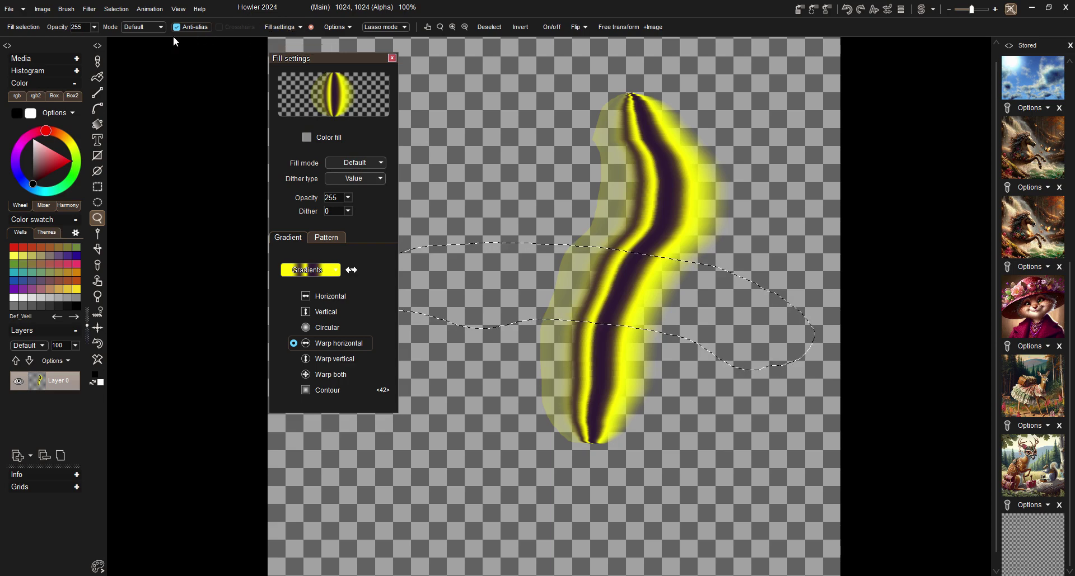
{"action": "left_click", "coordinate": [142, 25]}
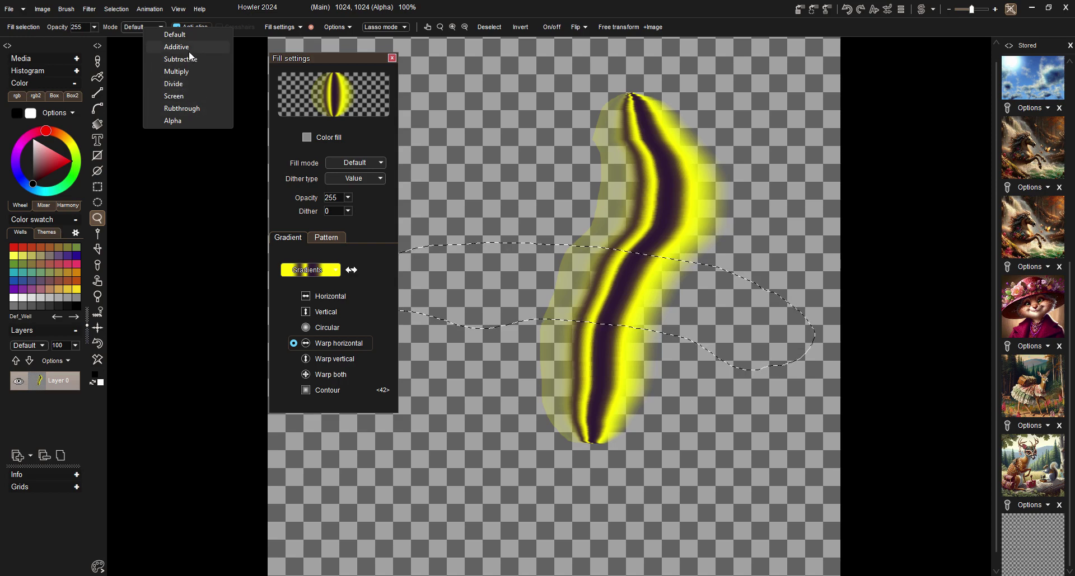
{"action": "left_click", "coordinate": [233, 8]}
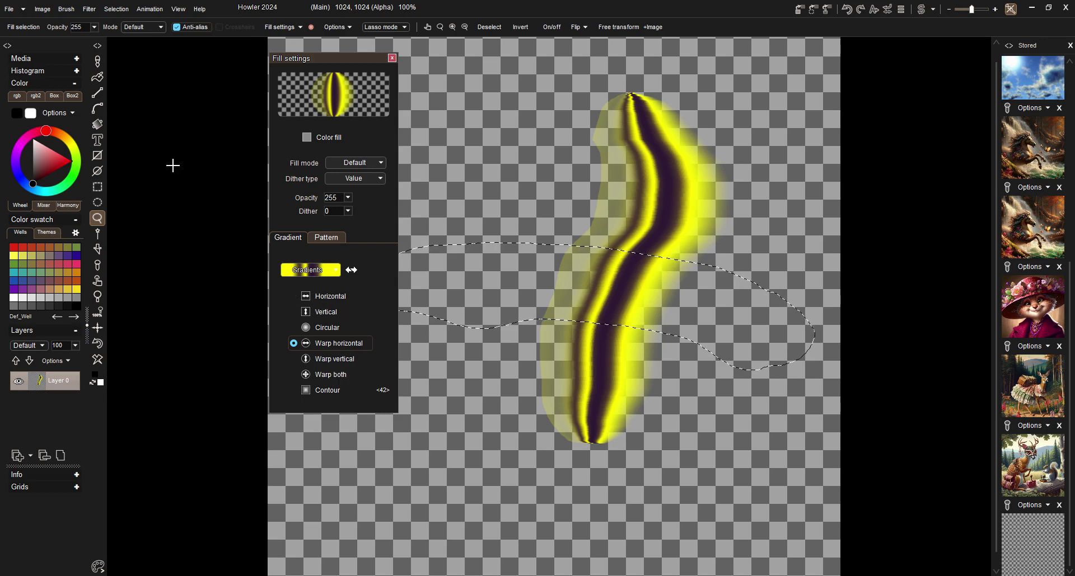
{"action": "left_click", "coordinate": [22, 27]}
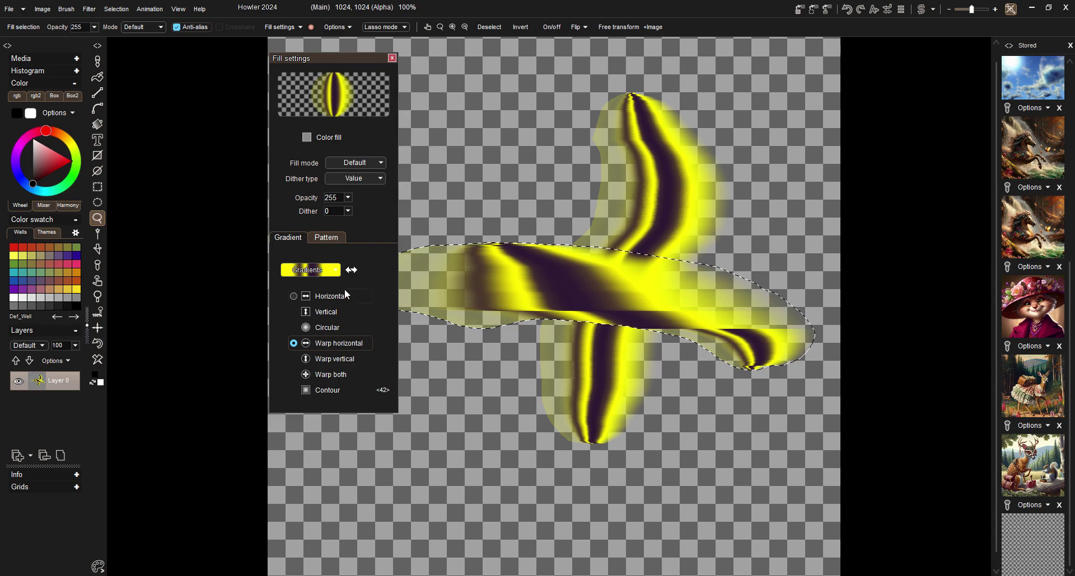
- Undo the wide selection's fill and fill the selection with the Warp vertical gradient instead
{"action": "left_click", "coordinate": [333, 358]}
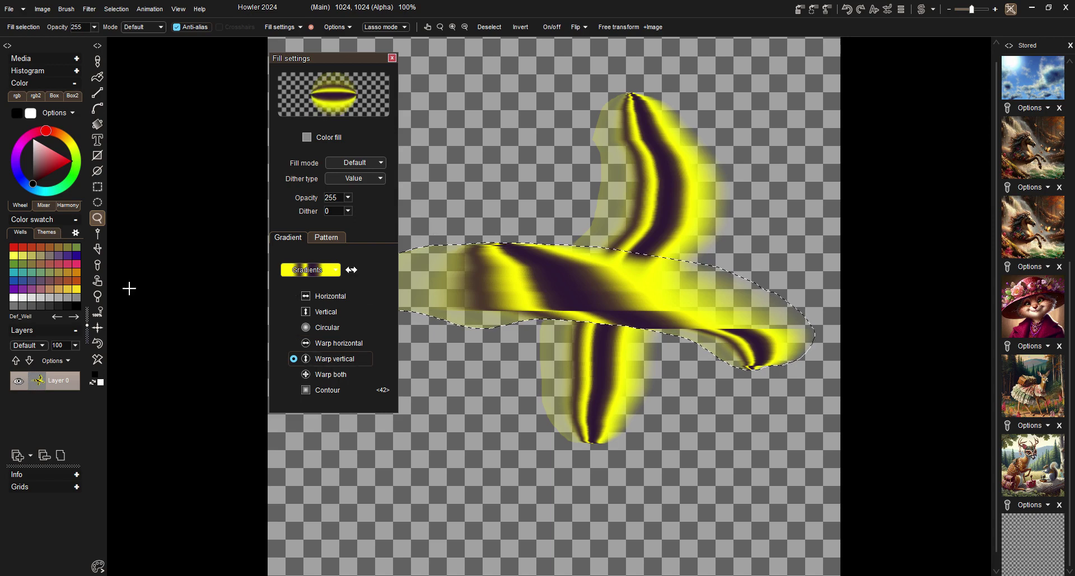
{"action": "left_click", "coordinate": [98, 346]}
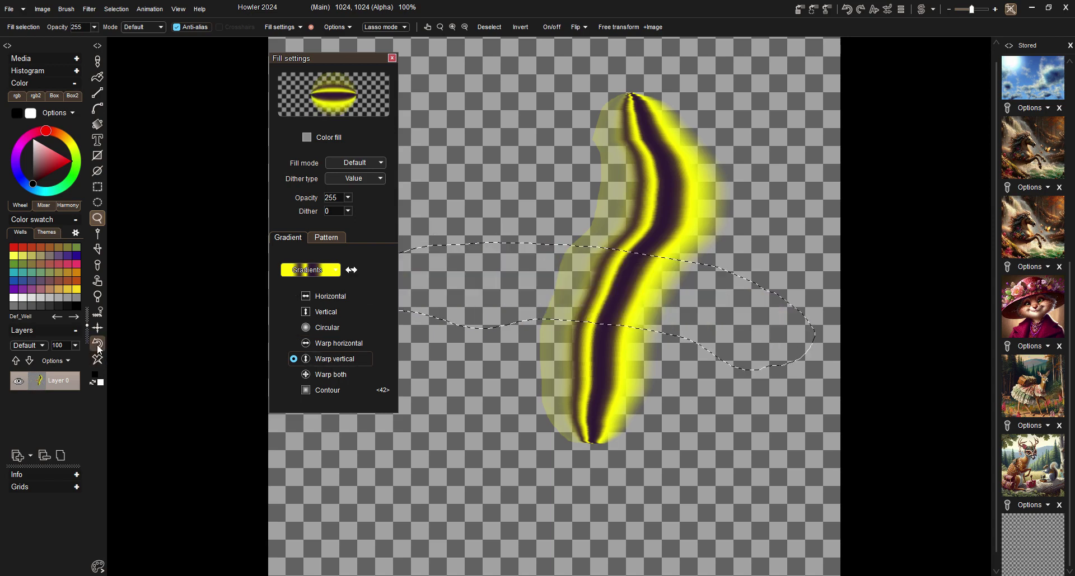
{"action": "left_click", "coordinate": [24, 27]}
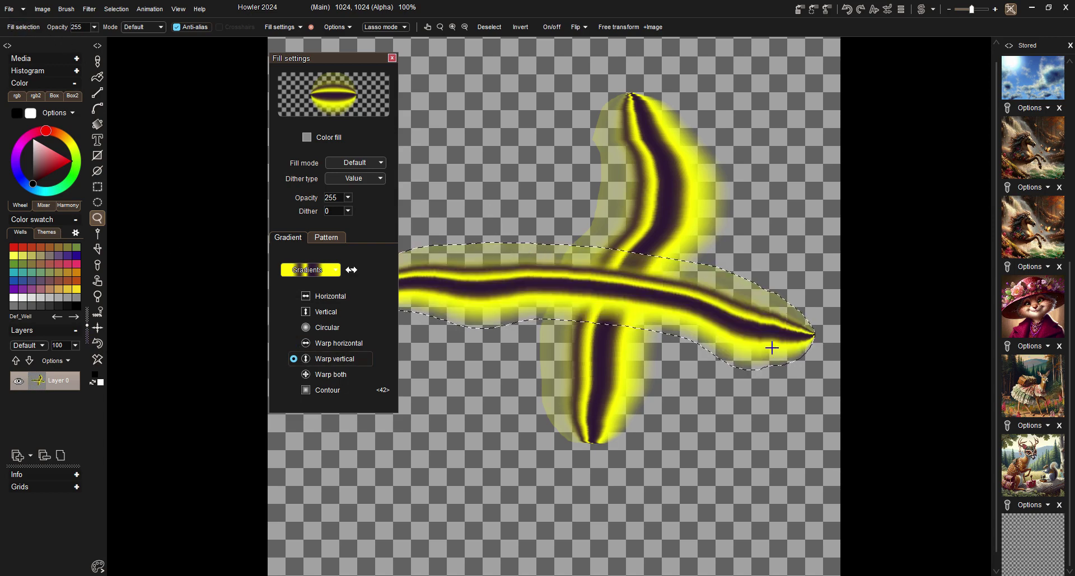
- Lasso a tall narrow selection across the horizontal band, beside the first curved shape, and fill it with the Contour gradient
{"action": "left_click", "coordinate": [337, 390]}
{"action": "mouse_move", "coordinate": [460, 167]}
{"action": "left_mouse_down"}
{"action": "mouse_move", "coordinate": [470, 451]}
{"action": "mouse_move", "coordinate": [530, 159]}
{"action": "mouse_move", "coordinate": [476, 123]}
{"action": "left_mouse_up"}
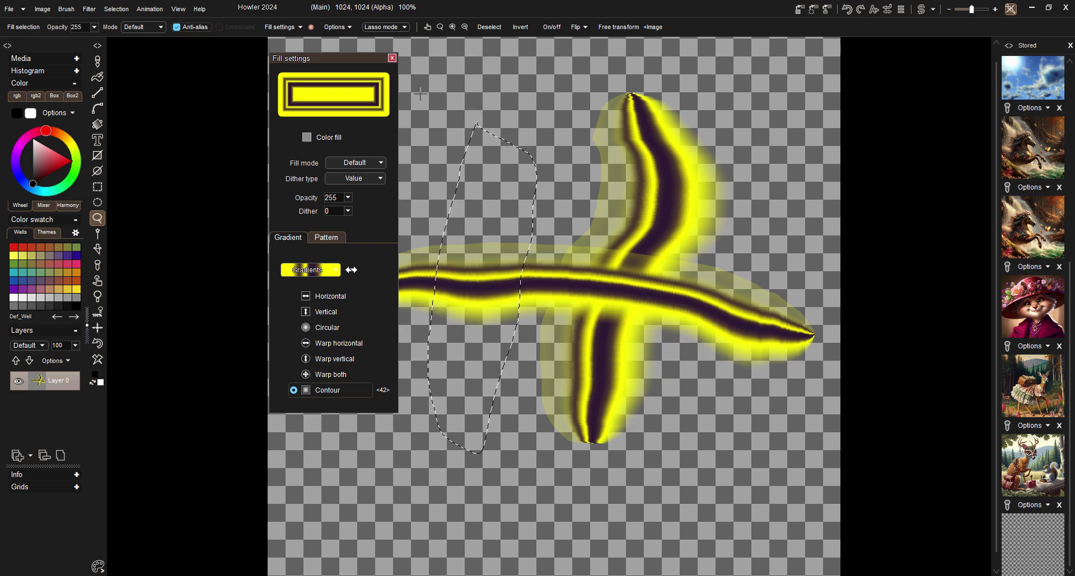
{"action": "left_click", "coordinate": [26, 27]}
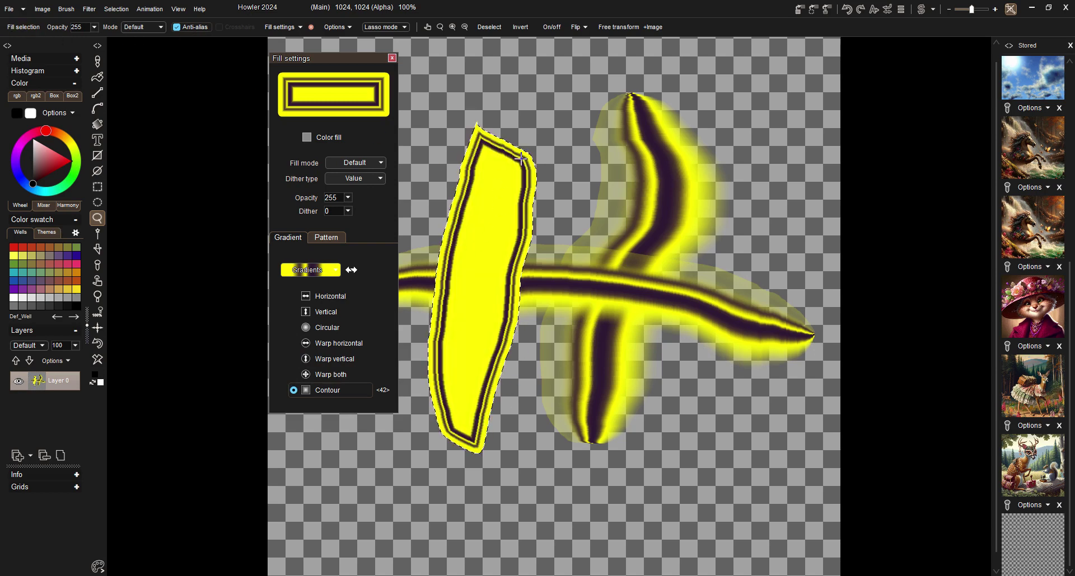